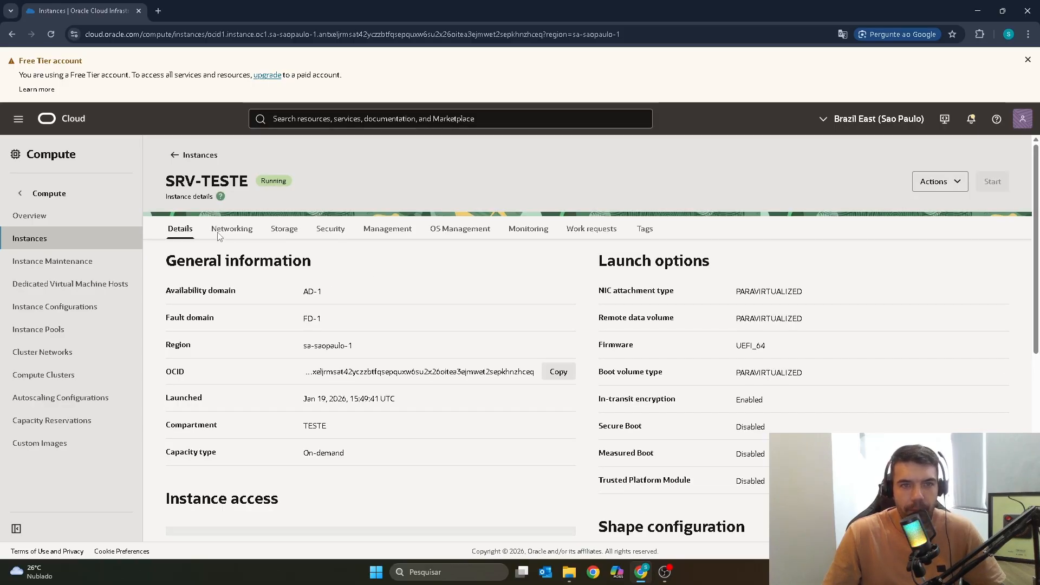
Examine the SRV-TESTE instance's networking details, including its public and private IPv4 addresses, subnet and attached VNICs
{"action": "left_click", "coordinate": [232, 230]}
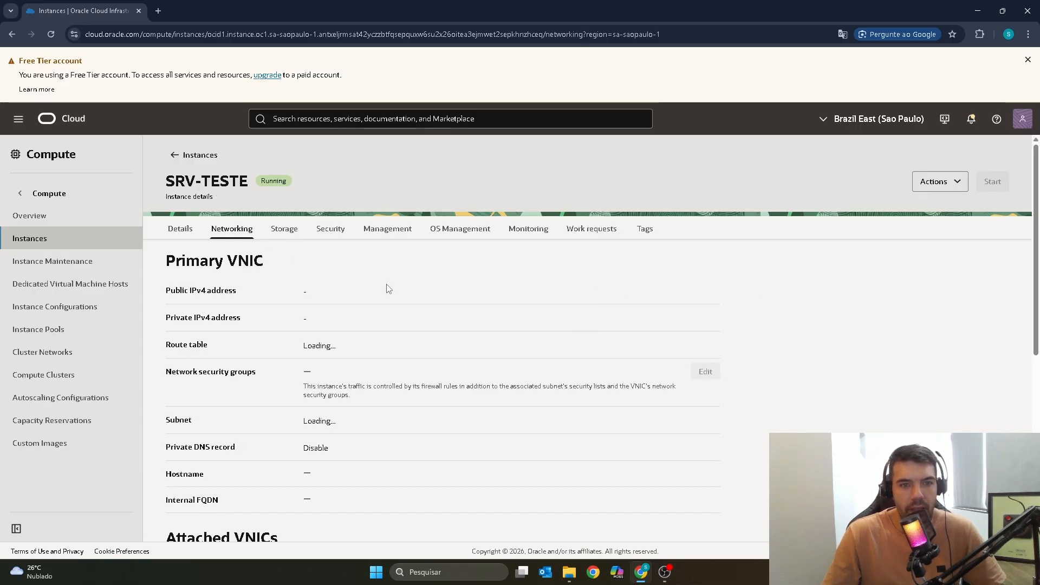
{"action": "scroll", "coordinate": [388, 289], "scroll_direction": "down", "scroll_amount": 3}
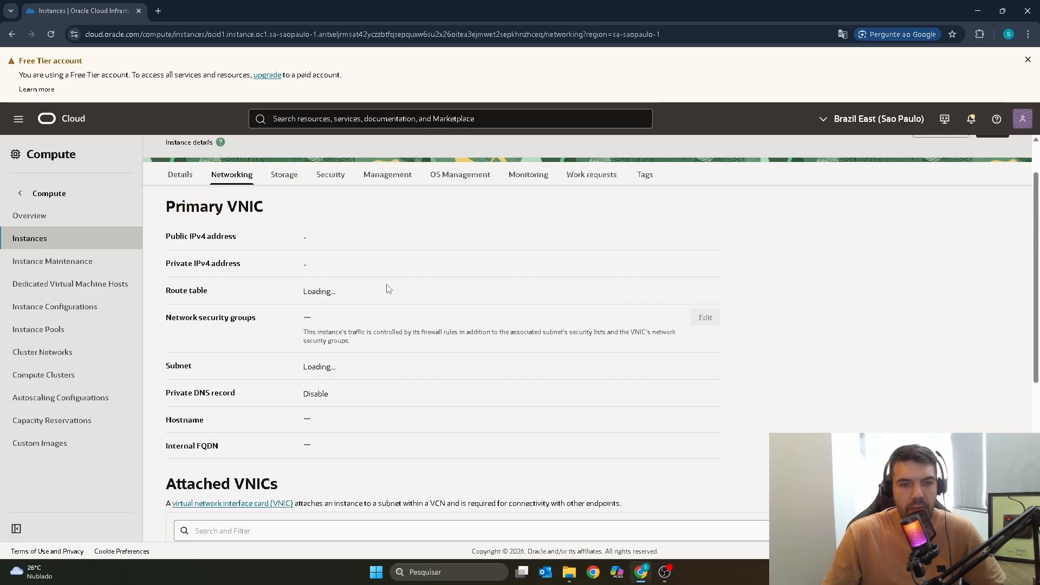
{"action": "scroll", "coordinate": [388, 289], "scroll_direction": "down", "scroll_amount": 2}
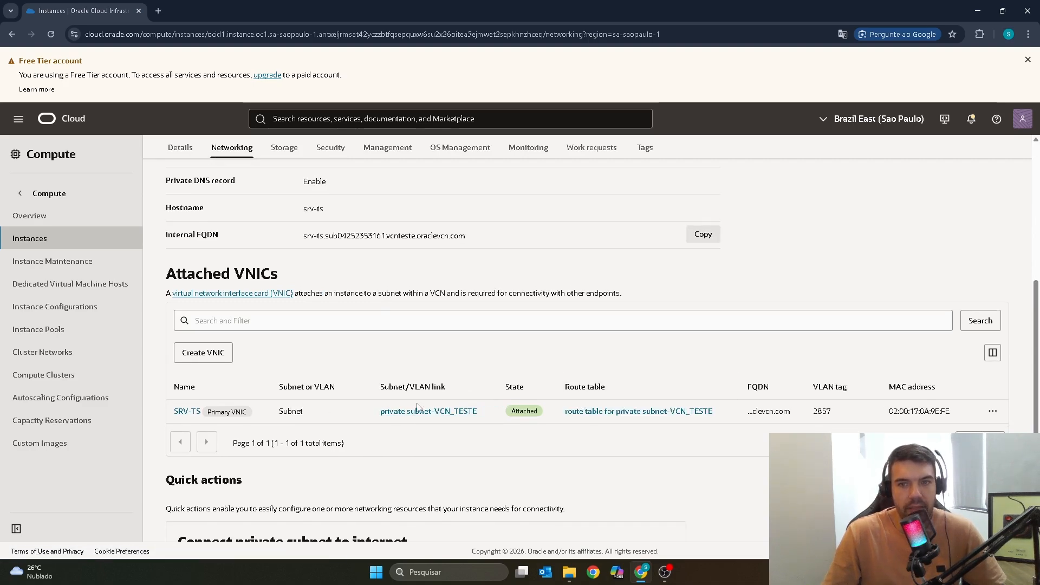
{"action": "scroll", "coordinate": [418, 404], "scroll_direction": "up", "scroll_amount": 2}
{"action": "scroll", "coordinate": [417, 401], "scroll_direction": "down", "scroll_amount": 2}
{"action": "scroll", "coordinate": [417, 401], "scroll_direction": "down", "scroll_amount": 2}
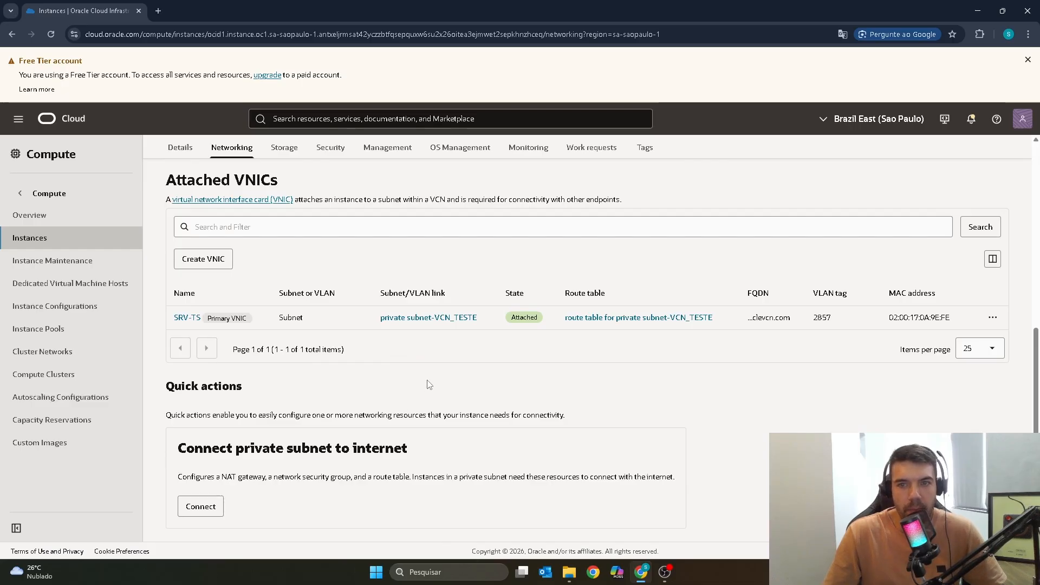
{"action": "scroll", "coordinate": [429, 384], "scroll_direction": "up", "scroll_amount": 6}
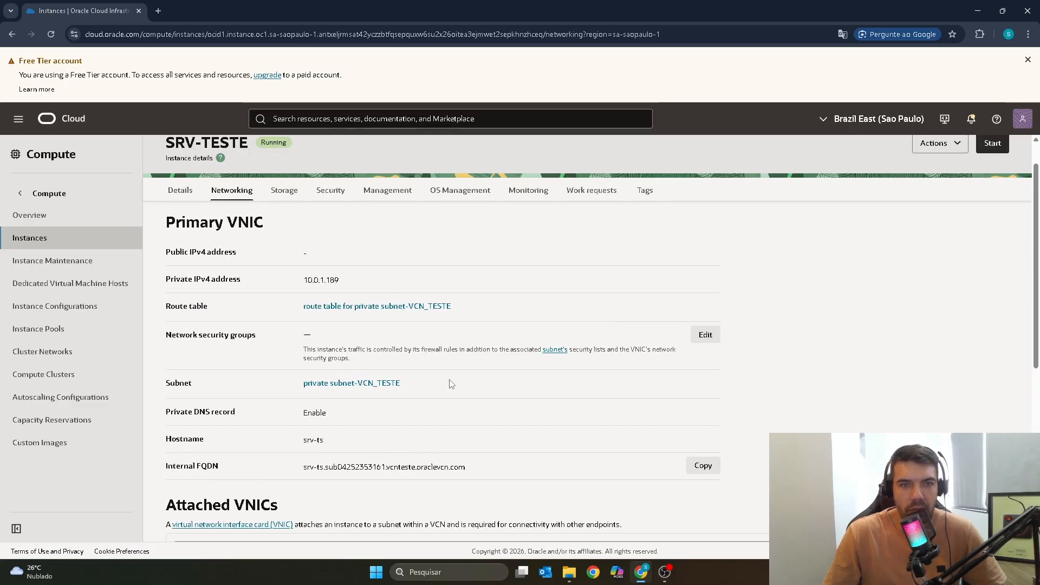
{"action": "double_click", "coordinate": [314, 287]}
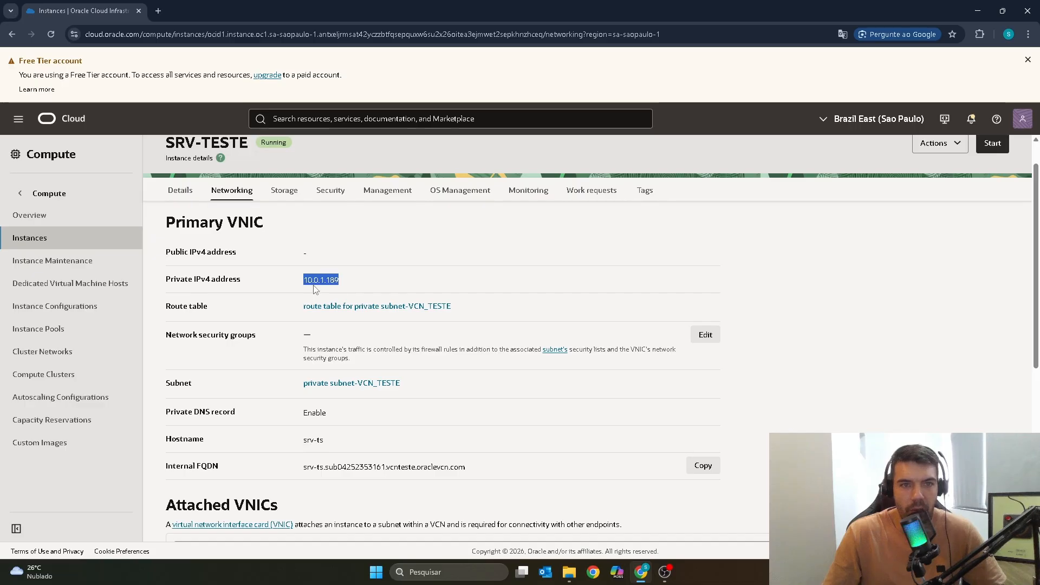
{"action": "scroll", "coordinate": [387, 298], "scroll_direction": "up", "scroll_amount": 1}
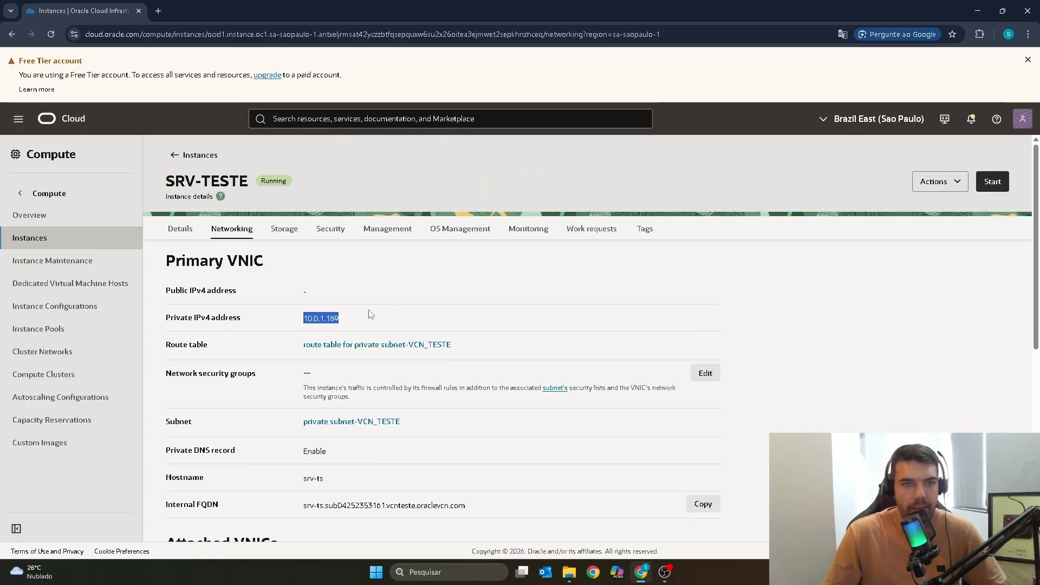
Search the console for "load", open the Load balancer service and start creating a load balancer
{"action": "left_click", "coordinate": [312, 119]}
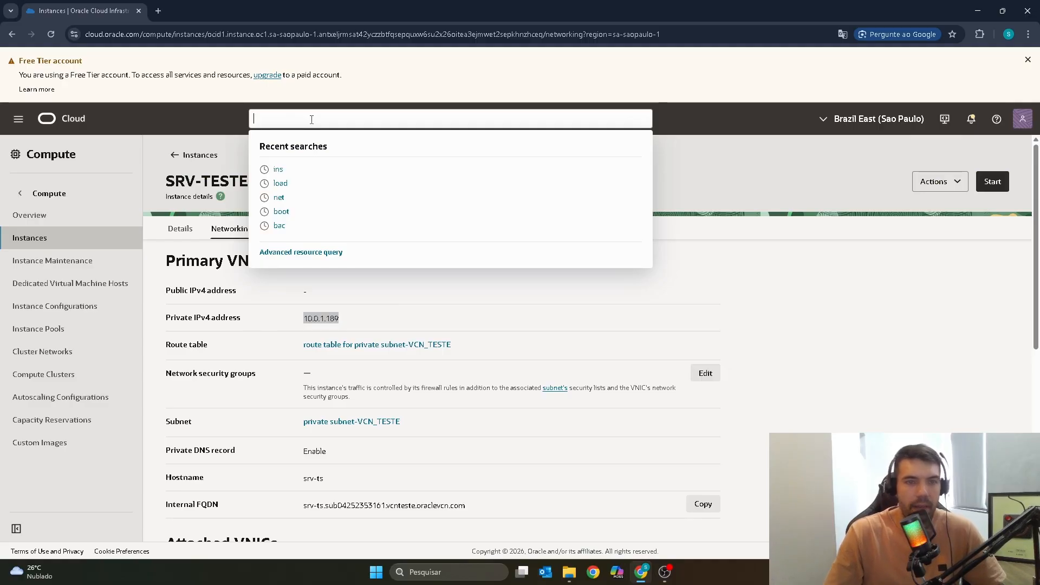
{"action": "type", "text": "load"}
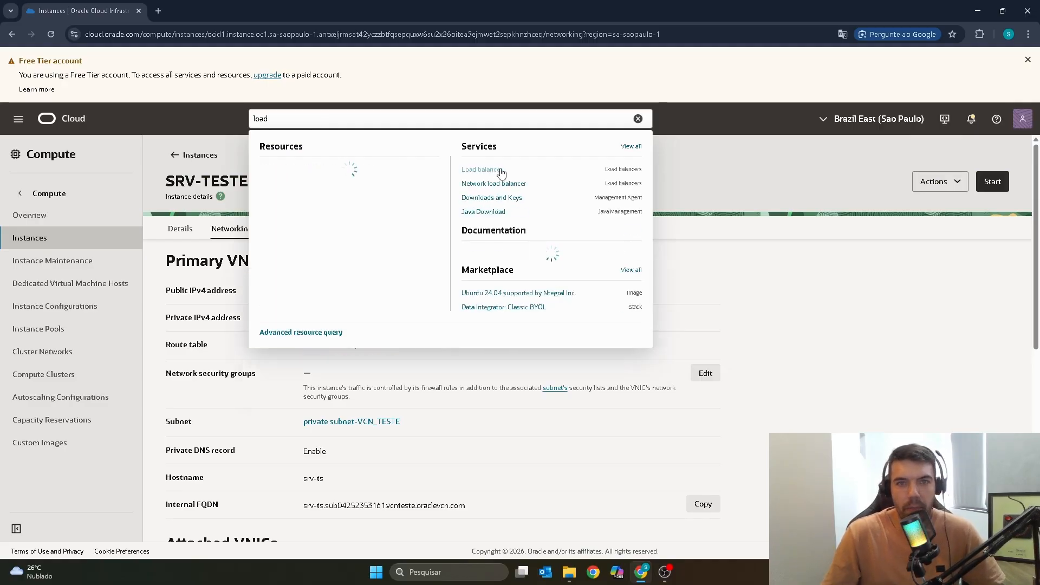
{"action": "left_click", "coordinate": [497, 171]}
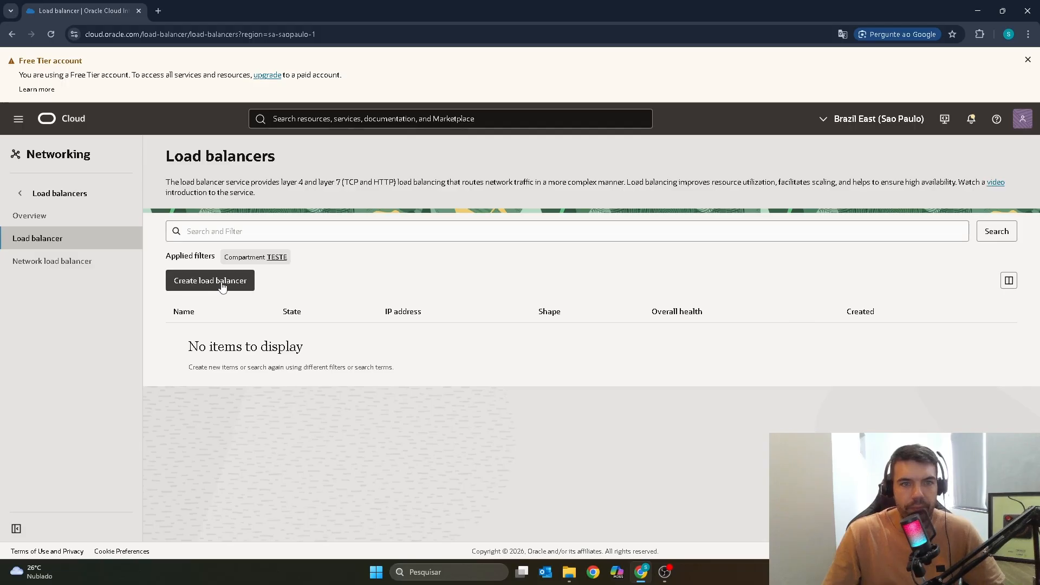
{"action": "left_click", "coordinate": [223, 285]}
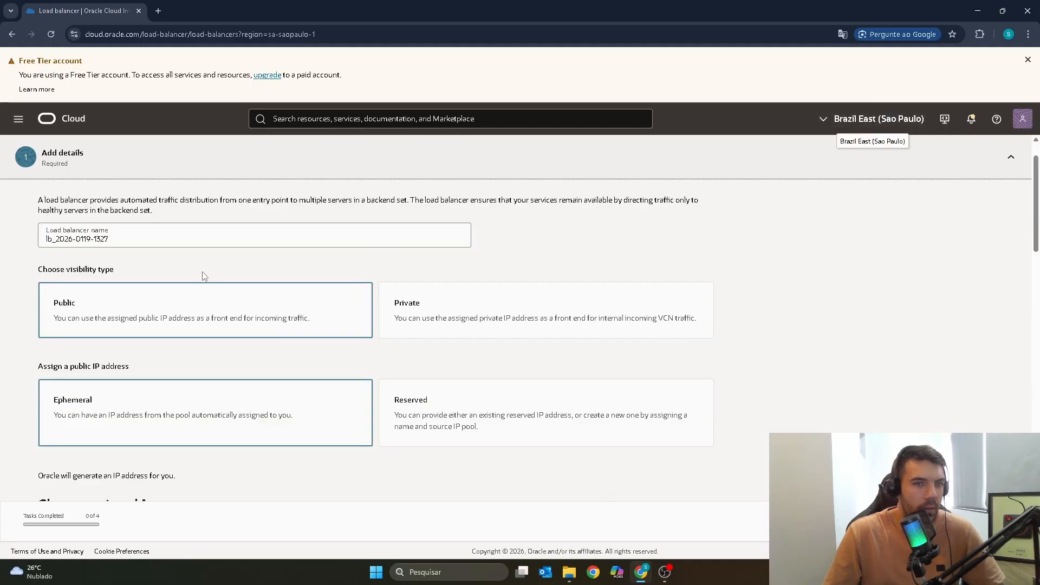
Name the load balancer LB_ACESSOVM
{"action": "left_click", "coordinate": [116, 230]}
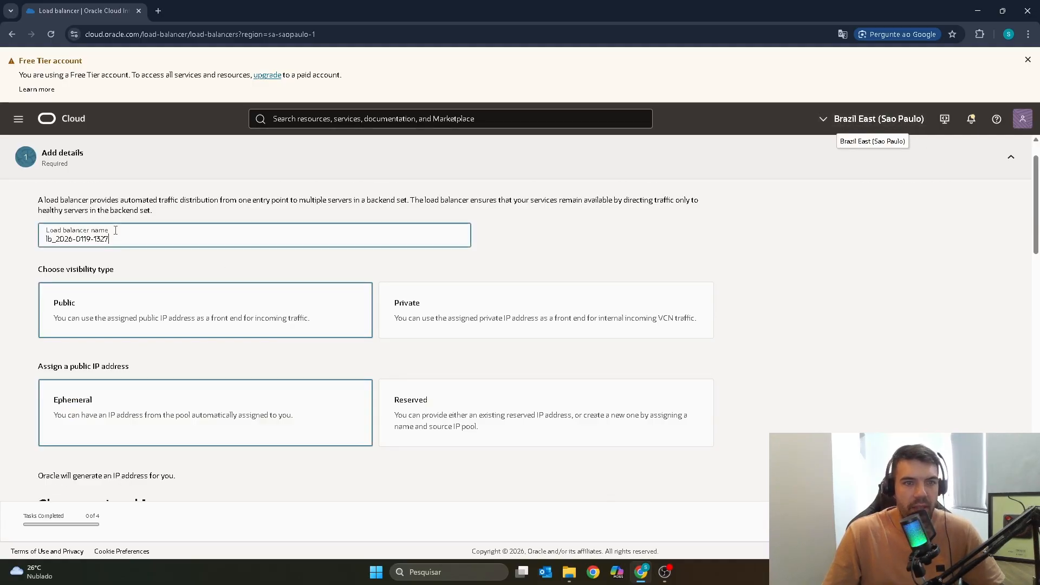
{"action": "triple_click", "coordinate": [115, 236]}
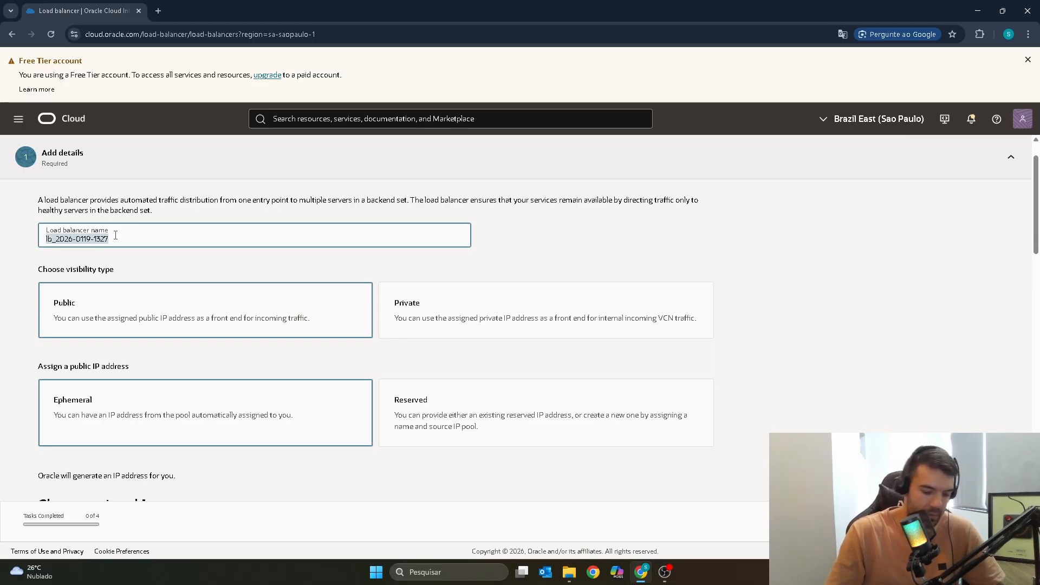
{"action": "type", "text": "LB"}
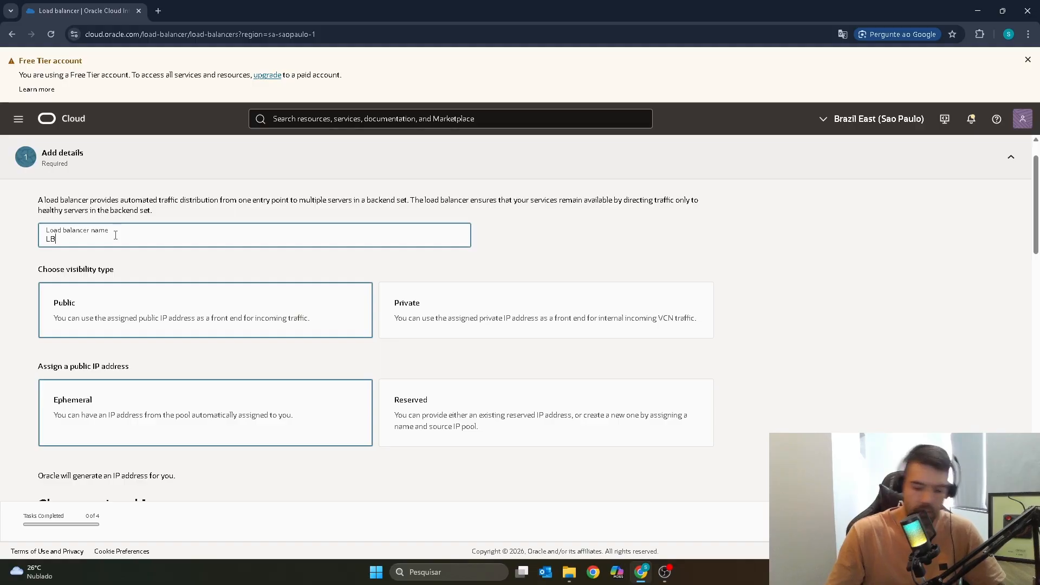
{"action": "type", "text": "_"}
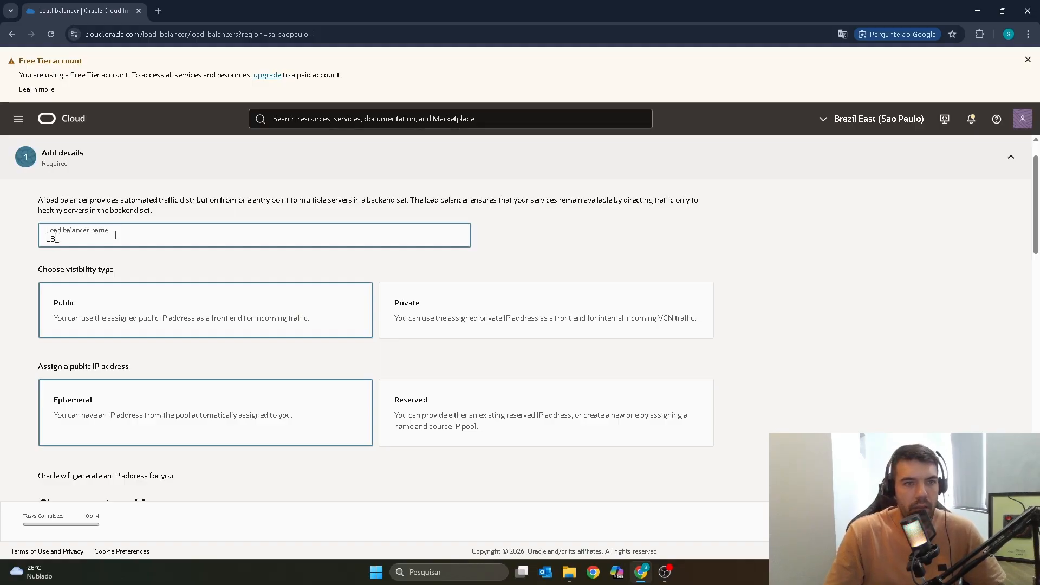
{"action": "type", "text": "ACESSOVM"}
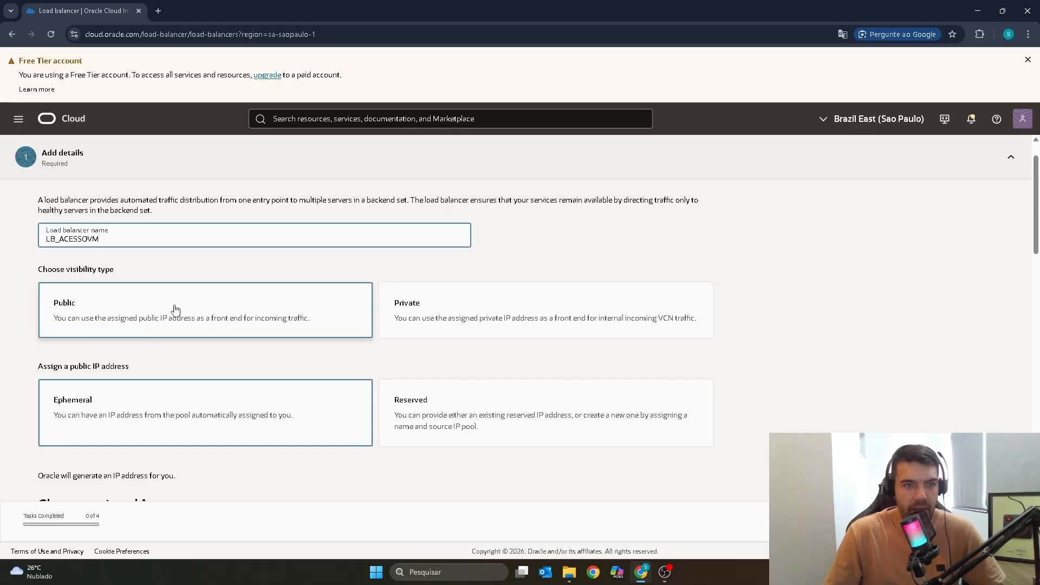
Try the Reserved option for the public IP address assignment and return to Ephemeral
{"action": "scroll", "coordinate": [155, 390], "scroll_direction": "down", "scroll_amount": 2}
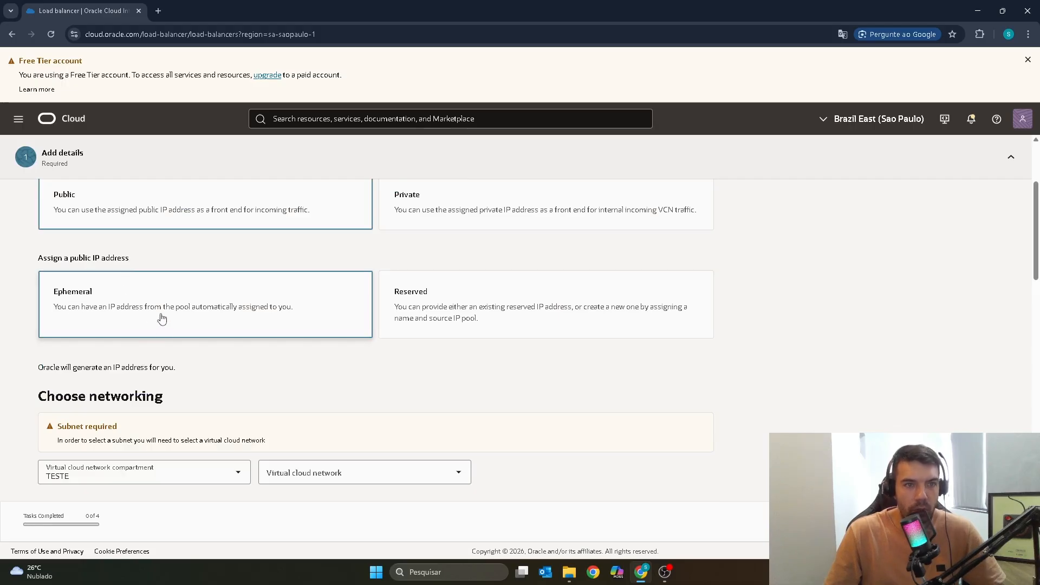
{"action": "left_click", "coordinate": [454, 323]}
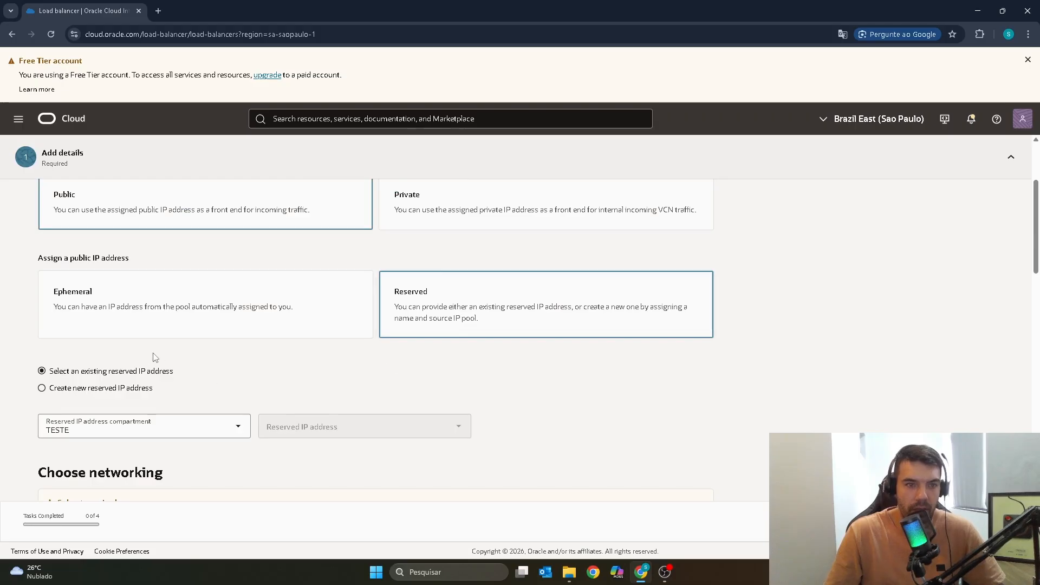
{"action": "scroll", "coordinate": [105, 348], "scroll_direction": "down", "scroll_amount": 1}
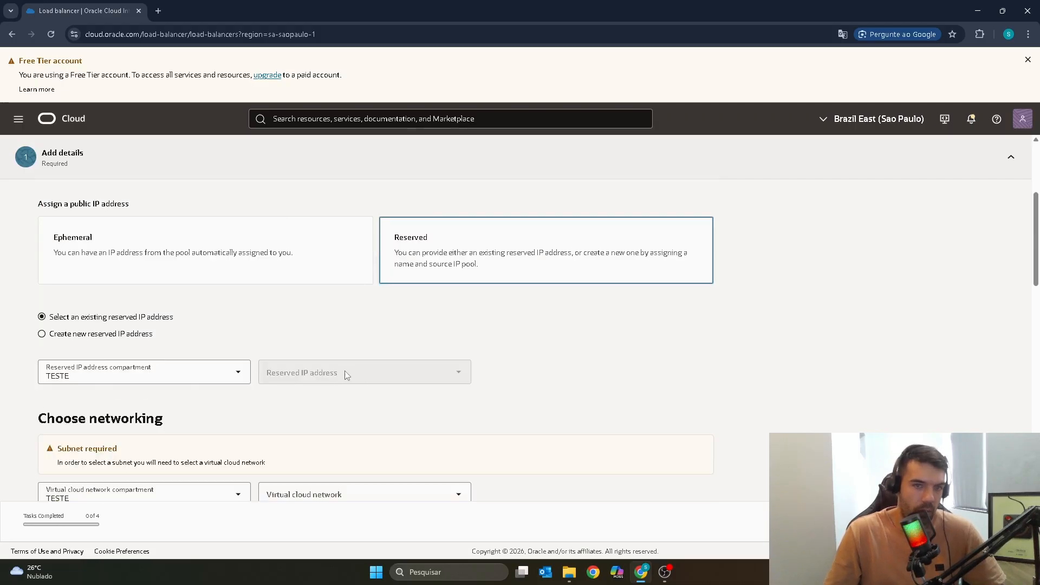
{"action": "left_click", "coordinate": [220, 255]}
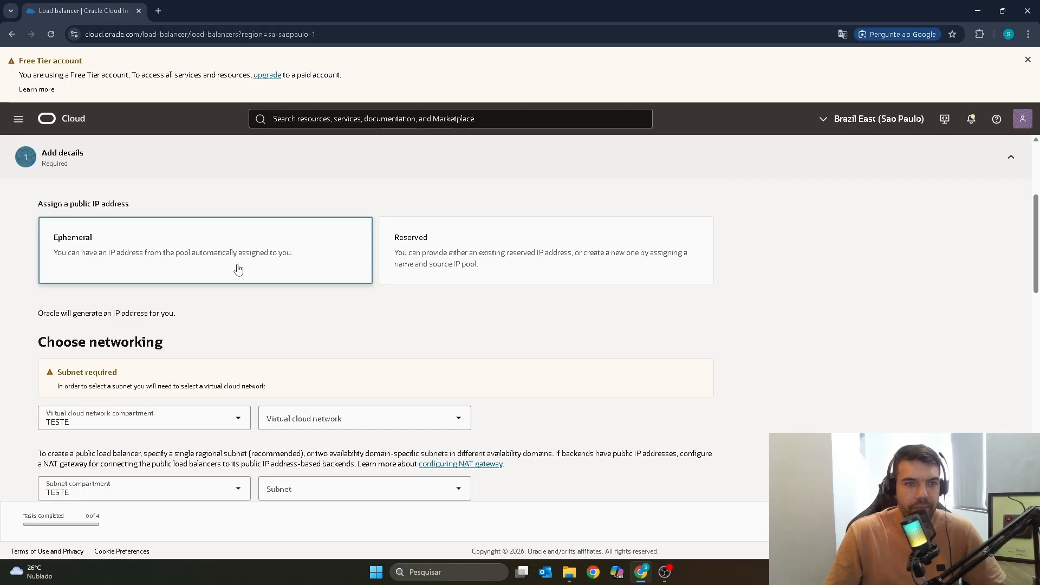
Choose VCN_TESTE as the load balancer's virtual cloud network and public subnet-VCN_TESTE as its subnet
{"action": "scroll", "coordinate": [202, 289], "scroll_direction": "down", "scroll_amount": 1}
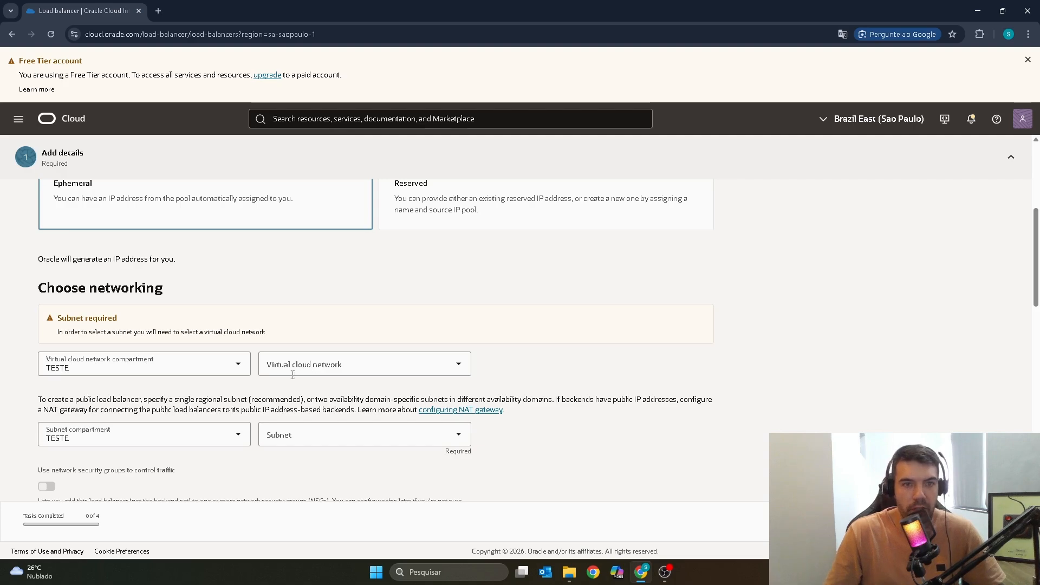
{"action": "left_click", "coordinate": [307, 366]}
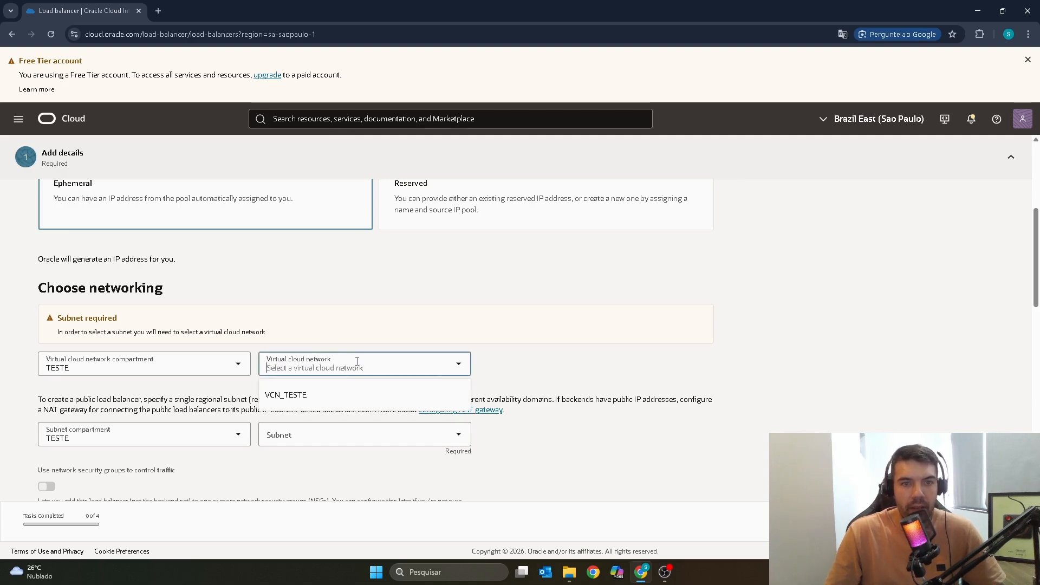
{"action": "left_click", "coordinate": [371, 394]}
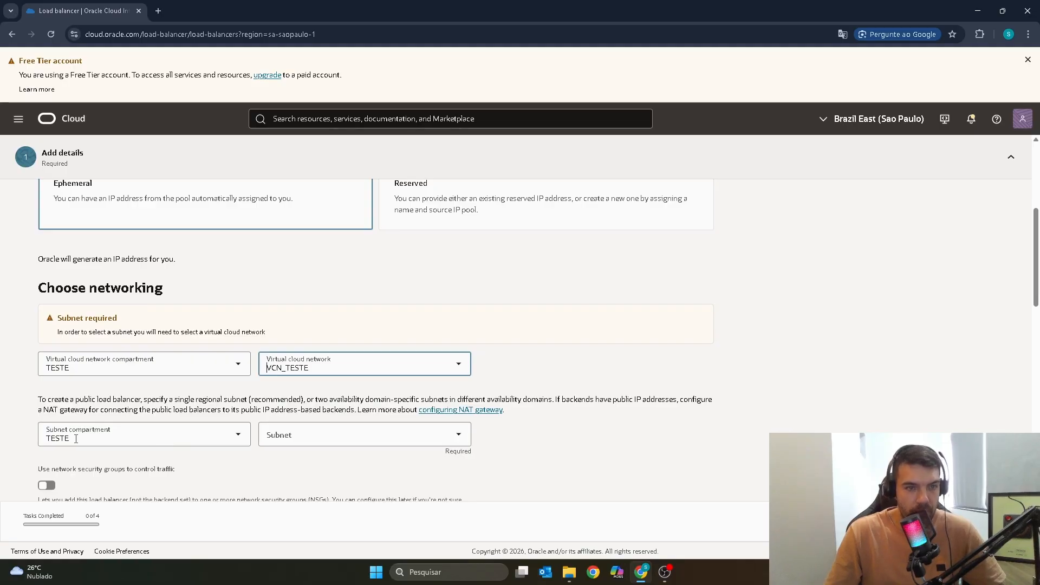
{"action": "left_click", "coordinate": [331, 444]}
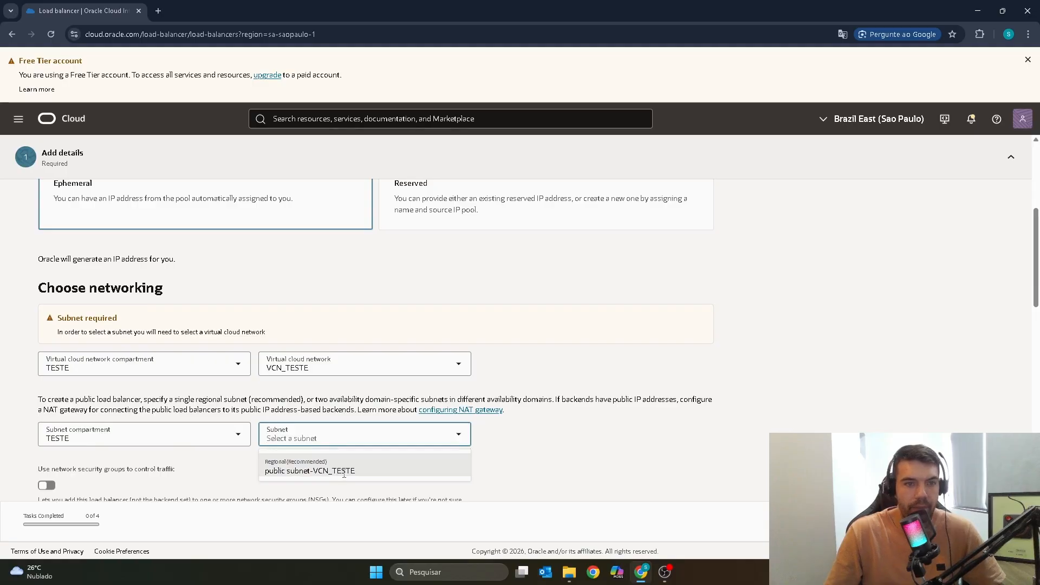
{"action": "left_click", "coordinate": [345, 471]}
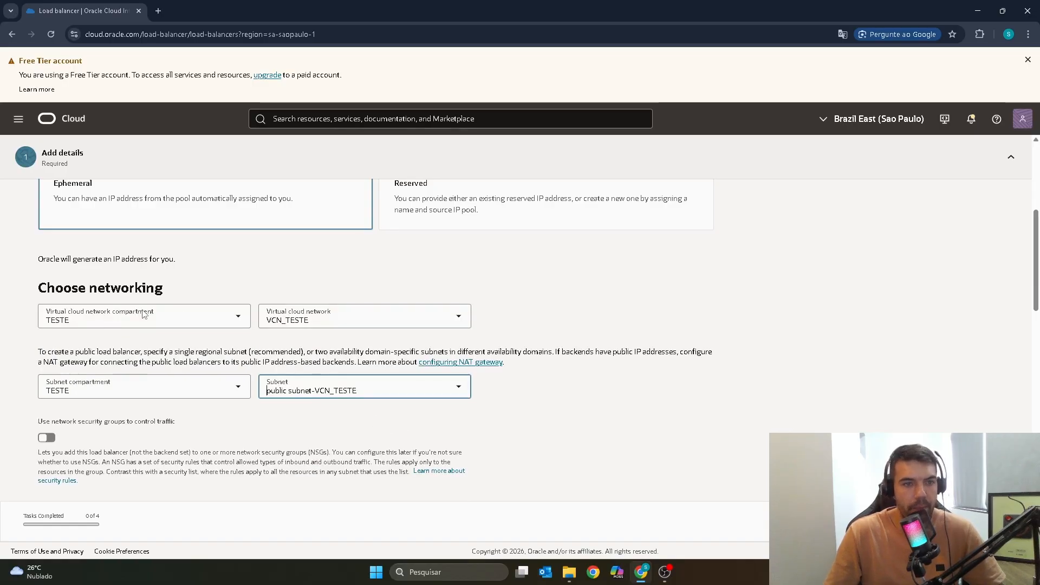
Enable network security groups to control traffic and assign the SG_ACESSOTESTE group to the load balancer
{"action": "scroll", "coordinate": [163, 319], "scroll_direction": "down", "scroll_amount": 2}
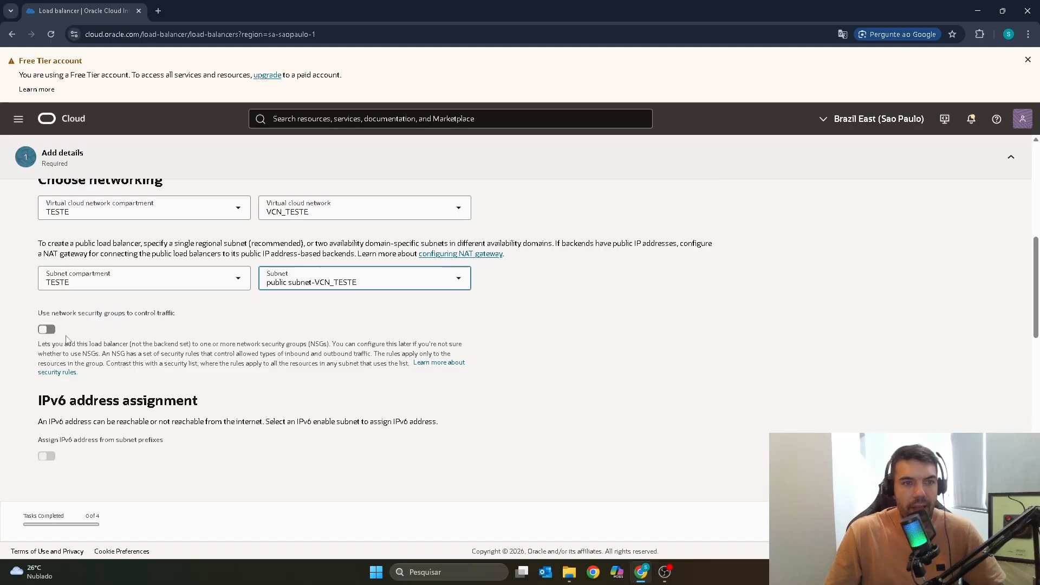
{"action": "left_click", "coordinate": [48, 331]}
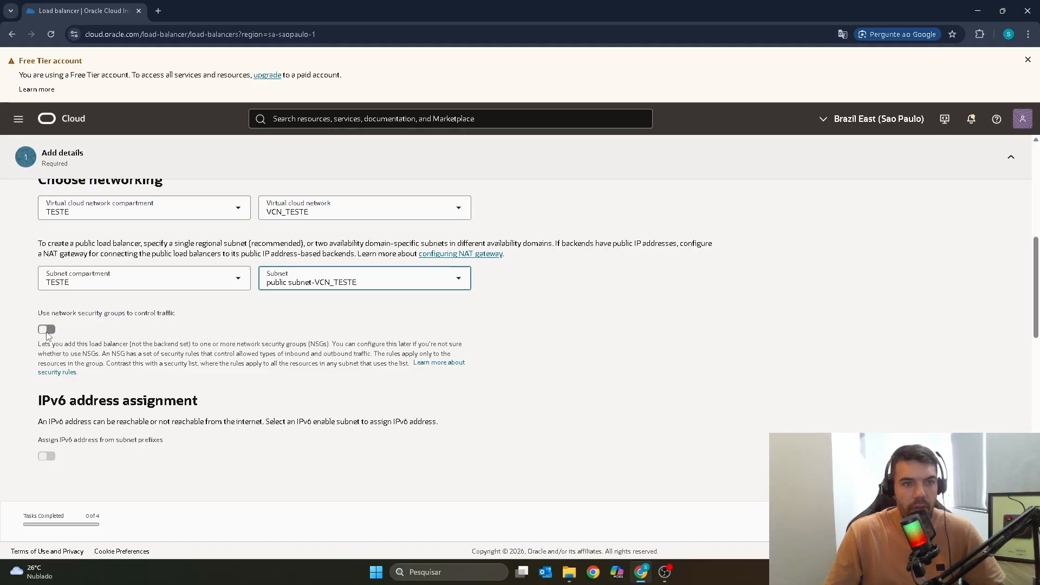
{"action": "left_click", "coordinate": [47, 330]}
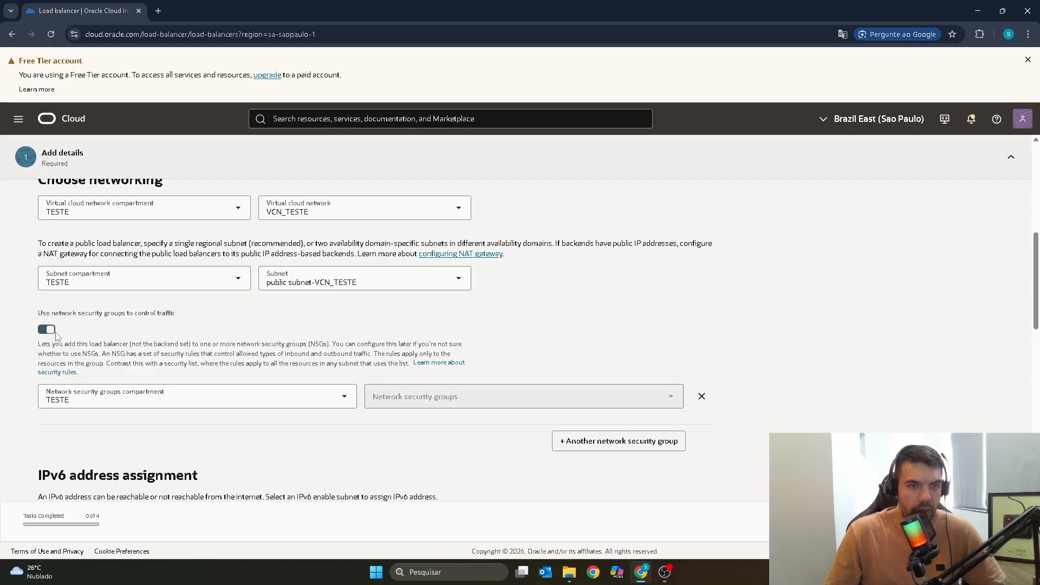
{"action": "left_click", "coordinate": [408, 401]}
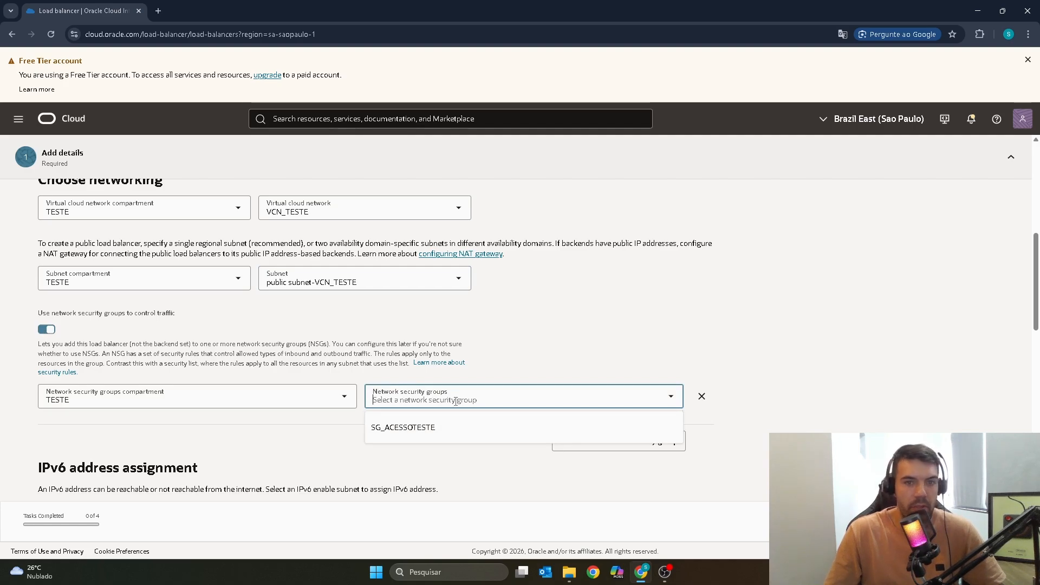
{"action": "left_click", "coordinate": [425, 432]}
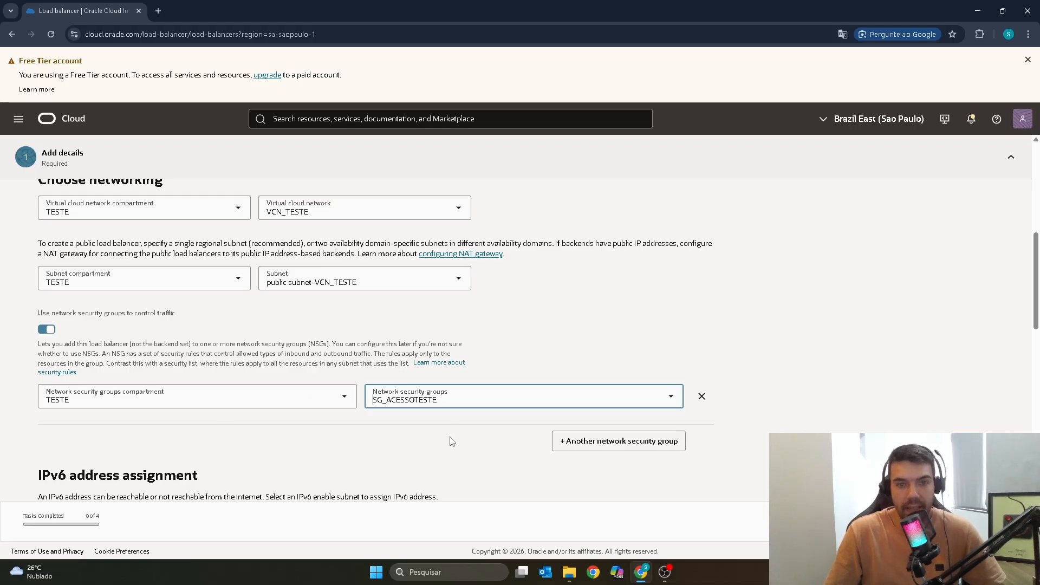
Set both the minimum and maximum bandwidth of the load balancer to 100 Mbps
{"action": "scroll", "coordinate": [413, 422], "scroll_direction": "down", "scroll_amount": 2}
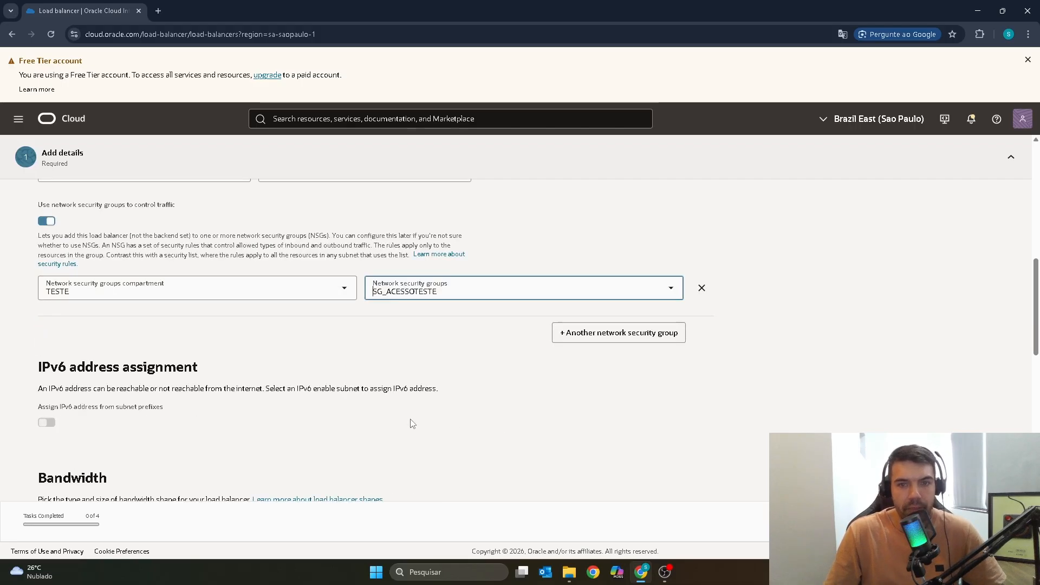
{"action": "scroll", "coordinate": [328, 396], "scroll_direction": "down", "scroll_amount": 2}
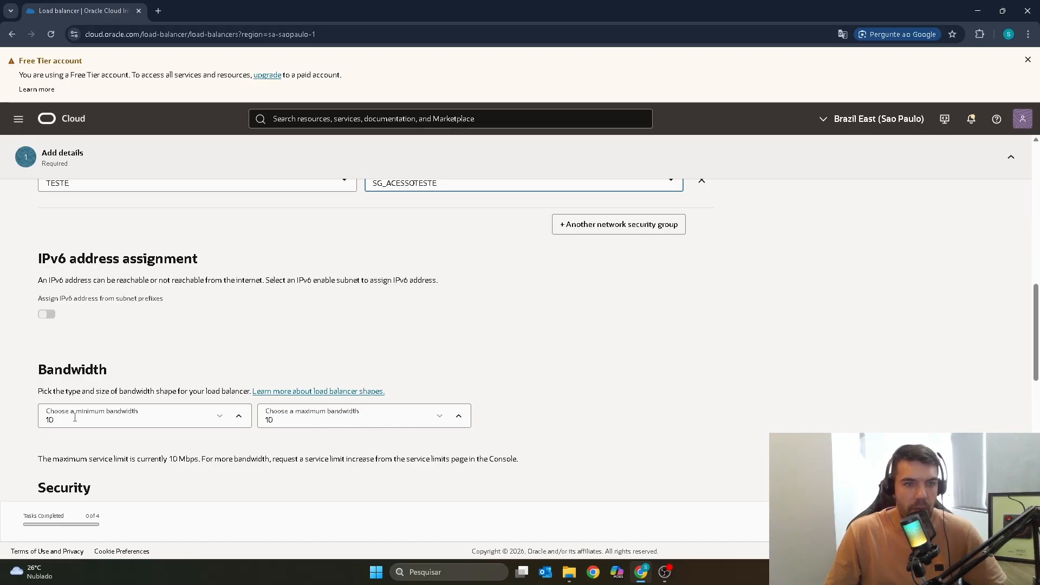
{"action": "left_click", "coordinate": [140, 426]}
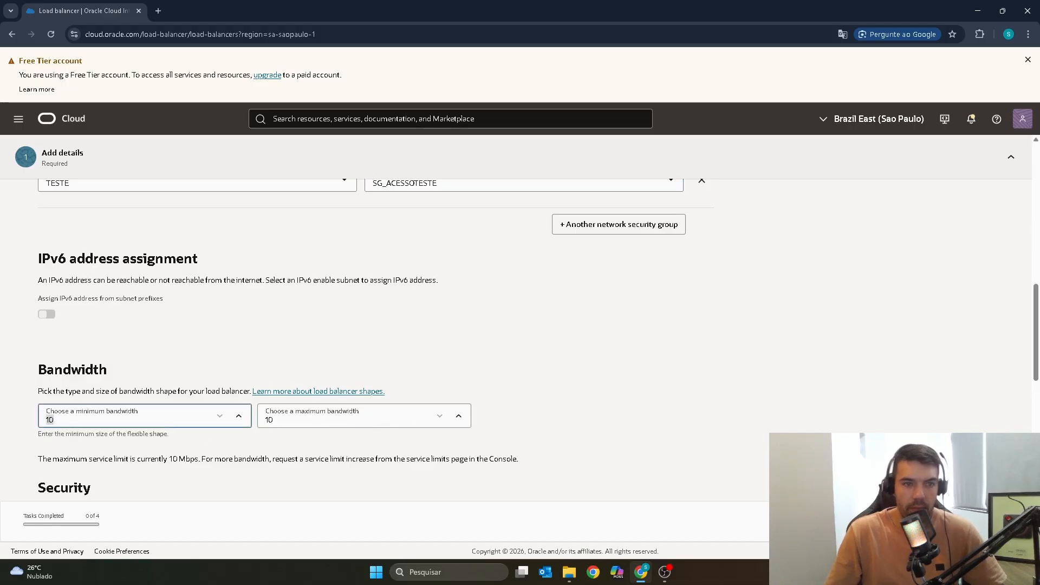
{"action": "type", "text": "100"}
{"action": "key", "text": "Tab"}
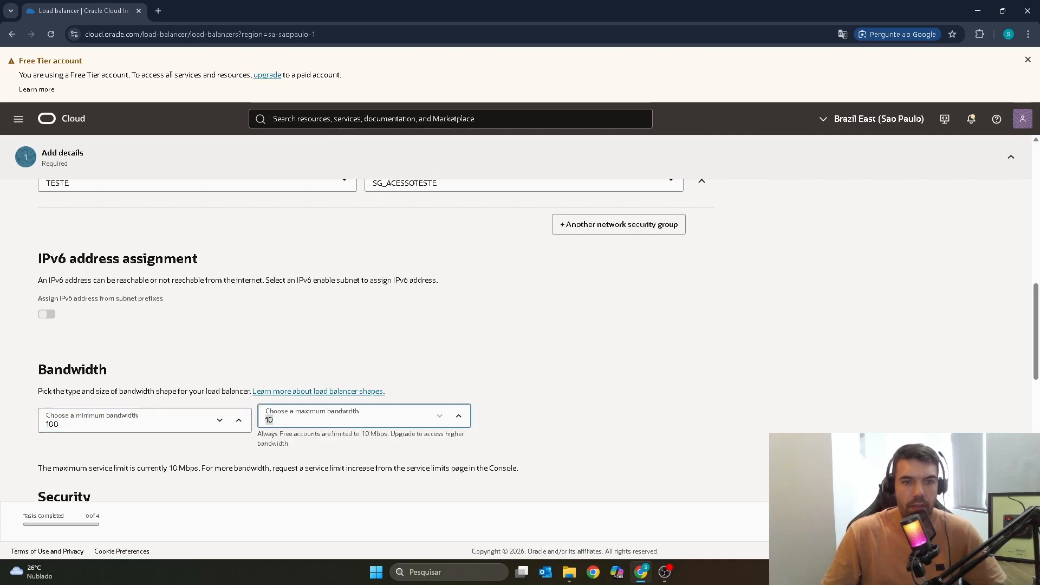
{"action": "type", "text": "10"}
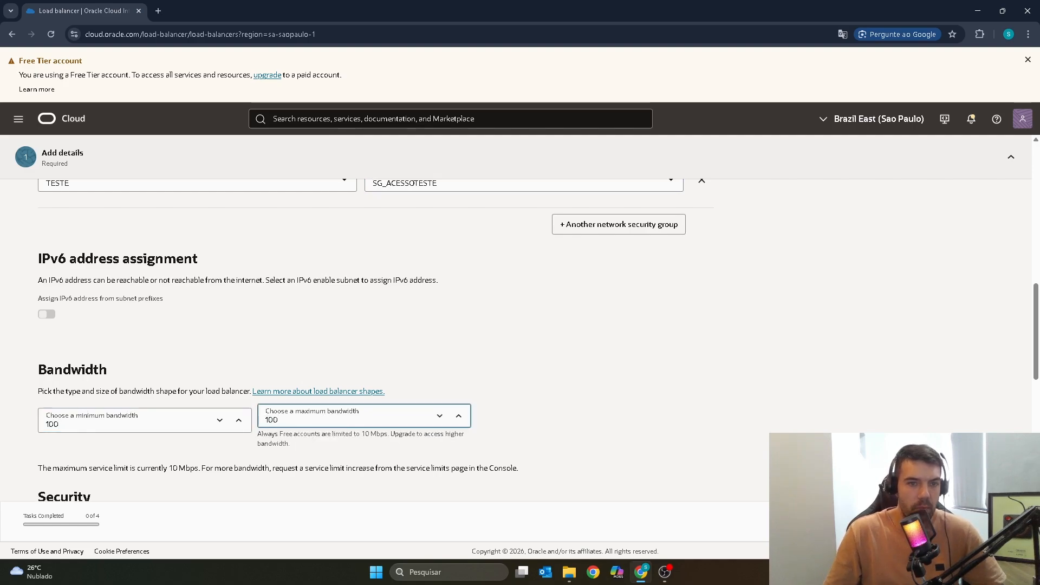
Set both the minimum and maximum bandwidth of the load balancer to 10 Mbps
{"action": "left_click", "coordinate": [109, 428]}
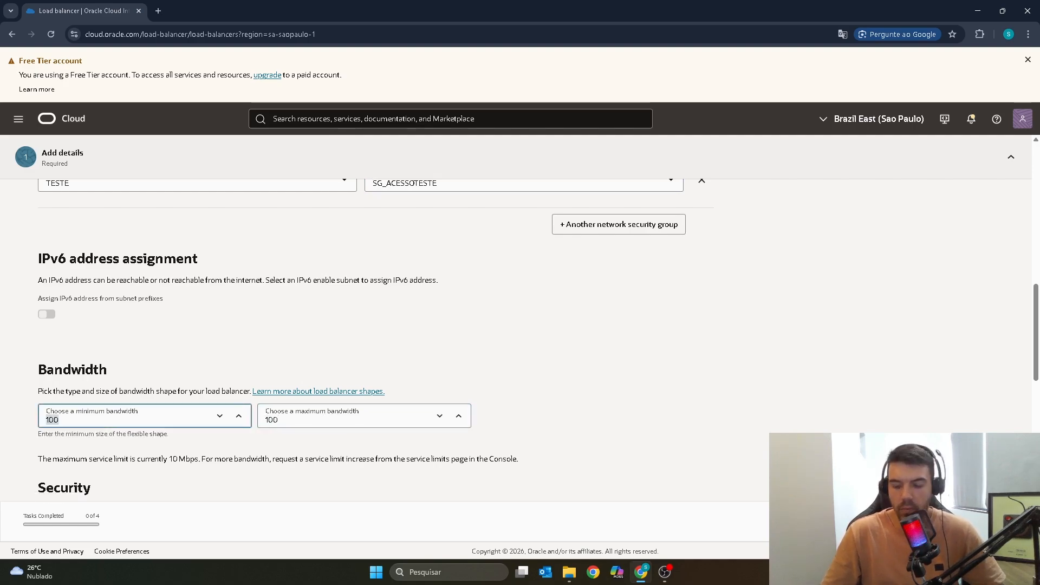
{"action": "type", "text": "10"}
{"action": "left_click", "coordinate": [317, 424]}
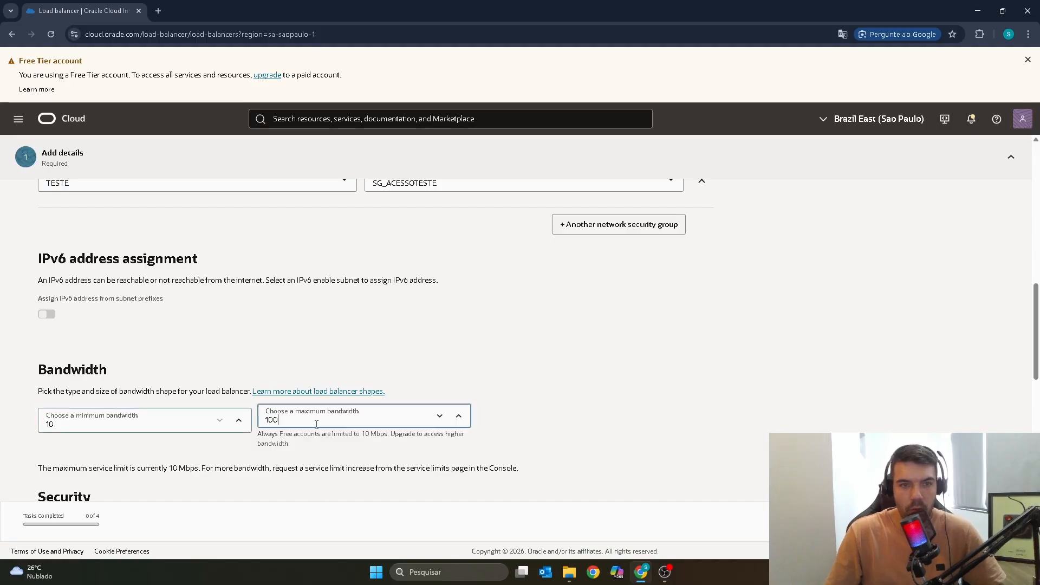
{"action": "double_click", "coordinate": [317, 425]}
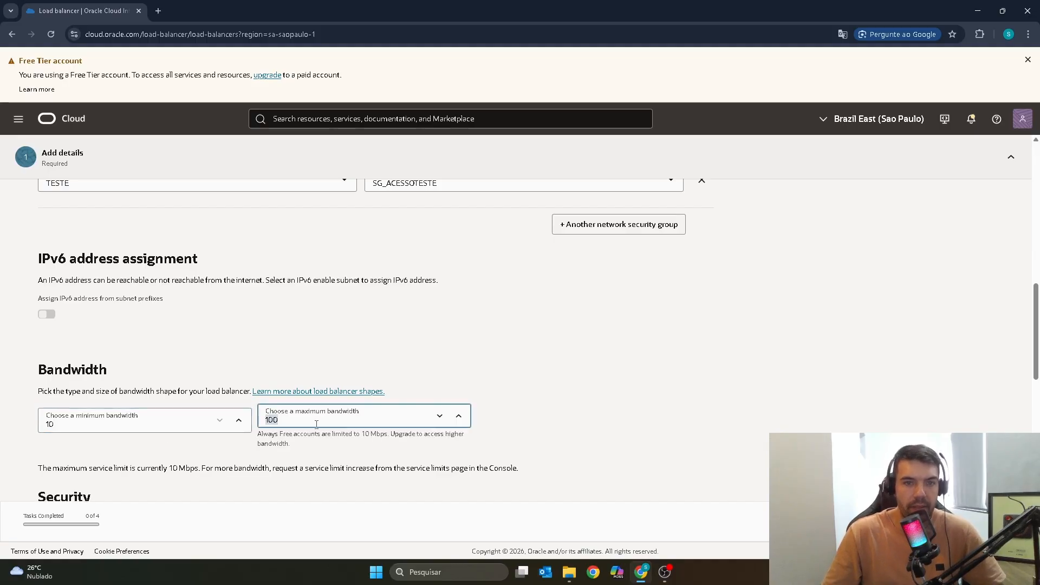
{"action": "type", "text": "10"}
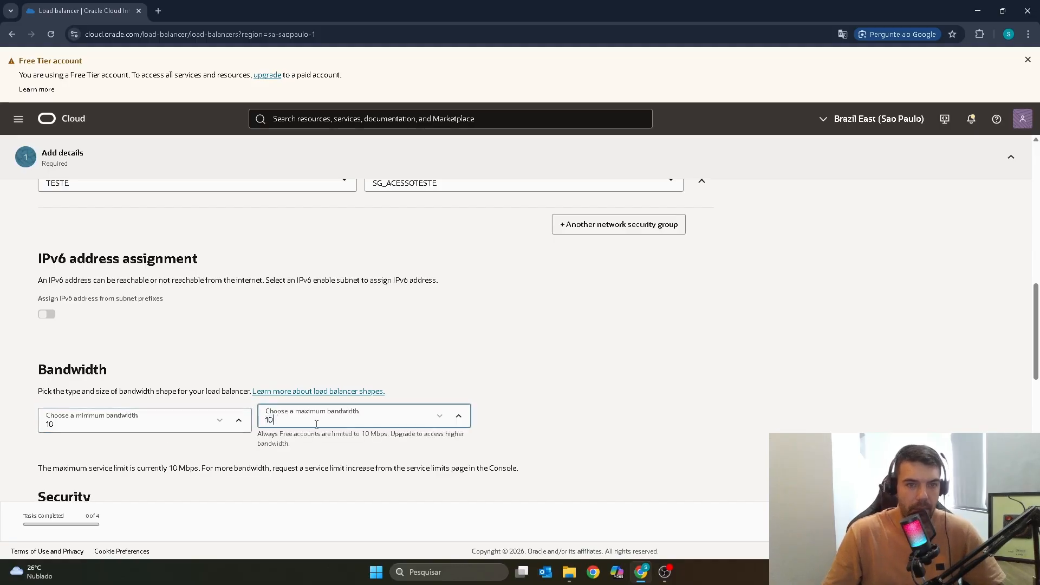
{"action": "left_click", "coordinate": [250, 377]}
Try enabling a web application firewall policy for the load balancer and switch it back off
{"action": "scroll", "coordinate": [233, 369], "scroll_direction": "down", "scroll_amount": 2}
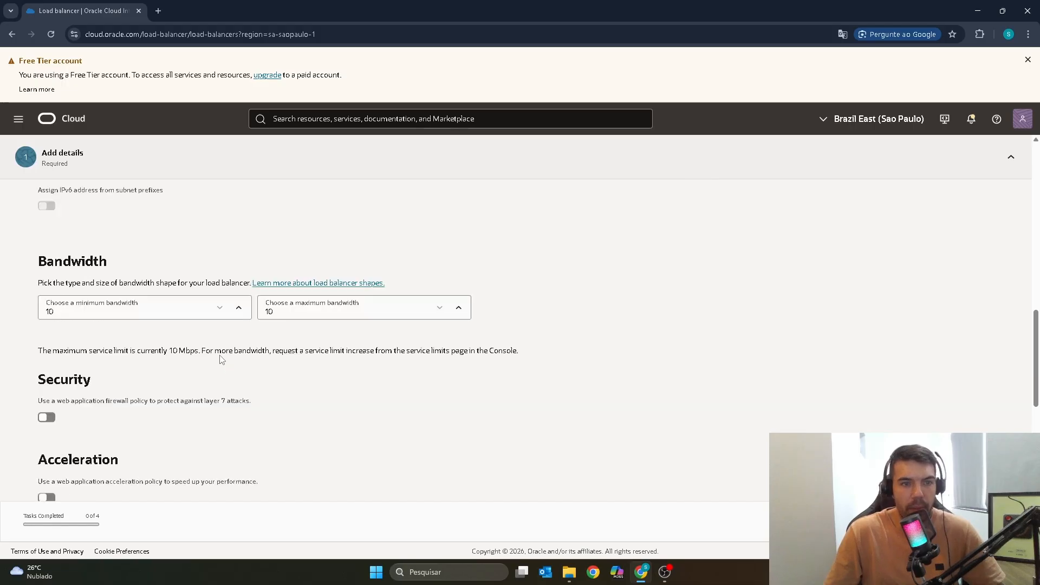
{"action": "scroll", "coordinate": [216, 358], "scroll_direction": "down", "scroll_amount": 1}
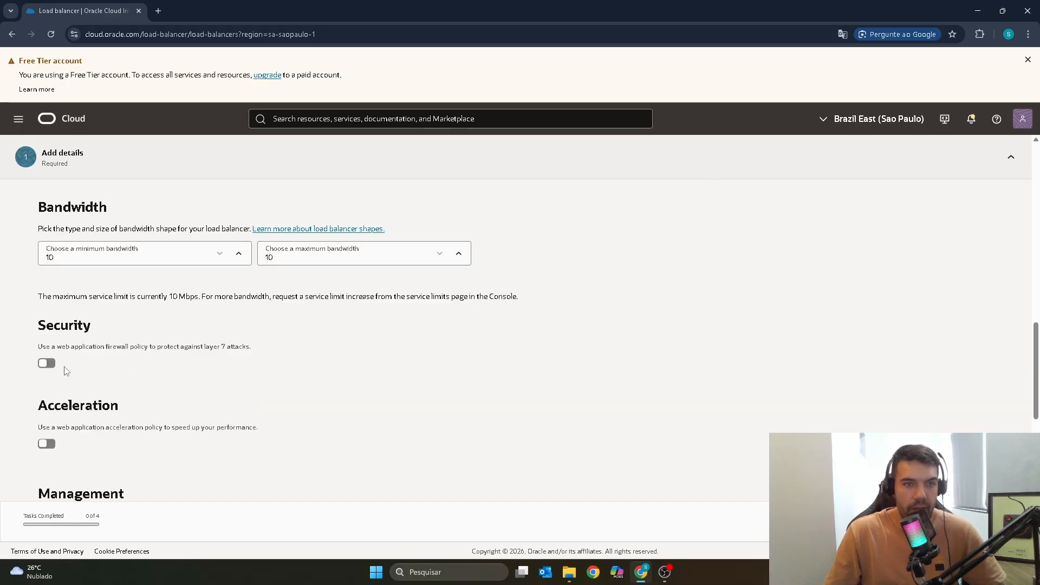
{"action": "left_click", "coordinate": [48, 364]}
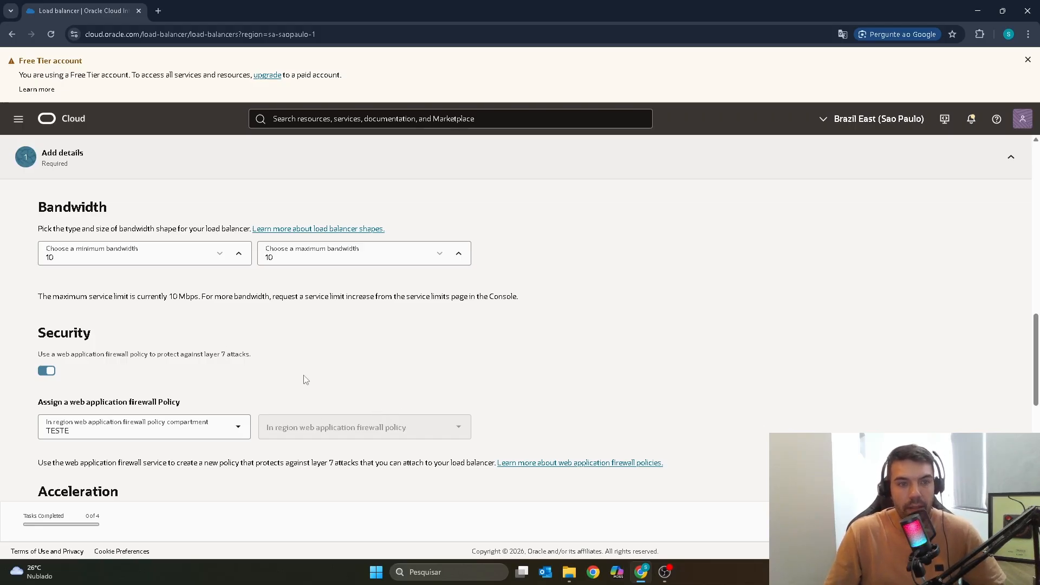
{"action": "scroll", "coordinate": [315, 375], "scroll_direction": "down", "scroll_amount": 1}
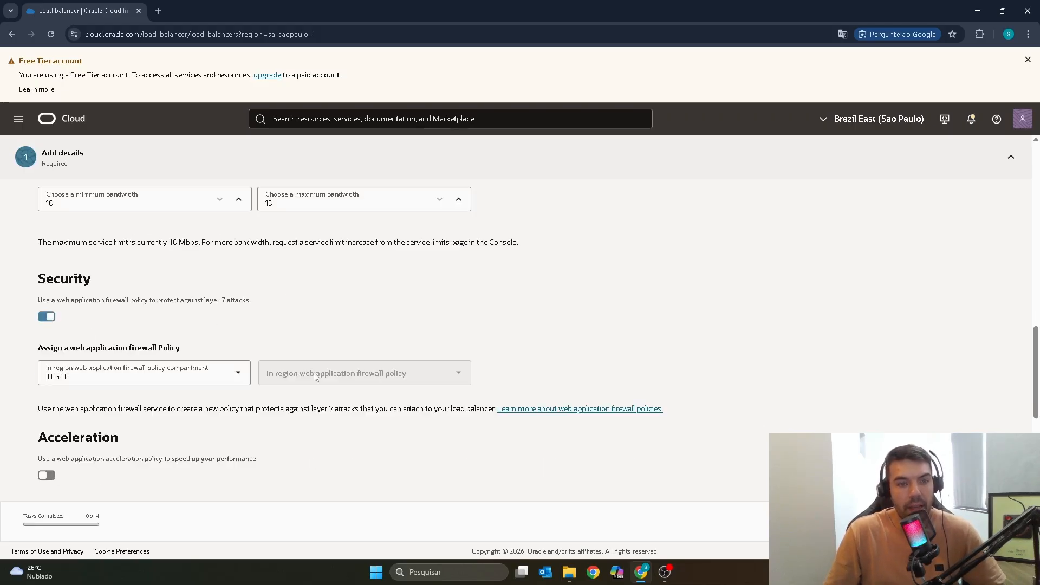
{"action": "left_click", "coordinate": [46, 317]}
Finish the load balancer details and continue to the Choose backends stage
{"action": "scroll", "coordinate": [228, 324], "scroll_direction": "down", "scroll_amount": 5}
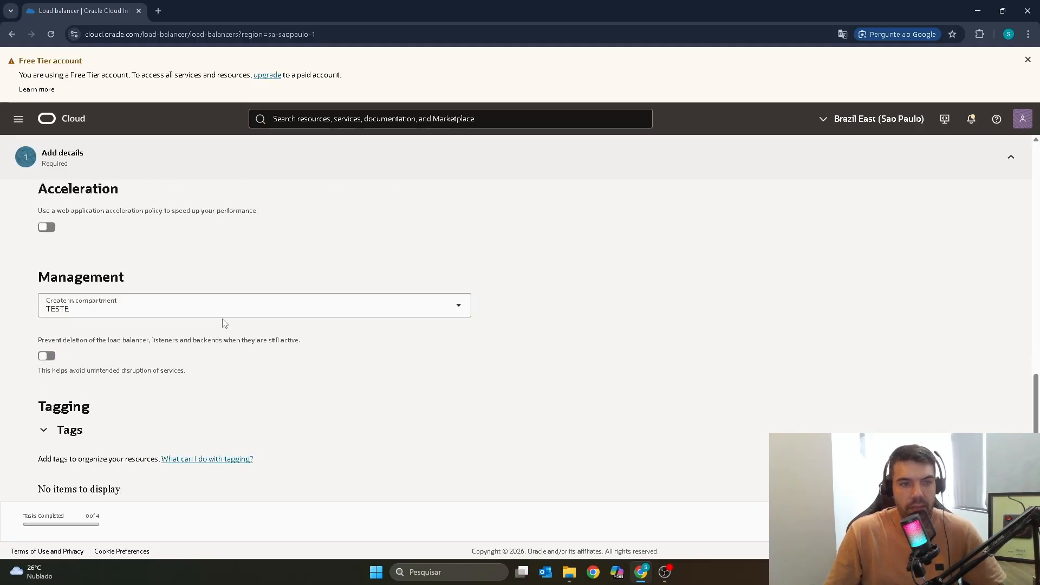
{"action": "scroll", "coordinate": [225, 326], "scroll_direction": "down", "scroll_amount": 2}
{"action": "scroll", "coordinate": [224, 324], "scroll_direction": "down", "scroll_amount": 1}
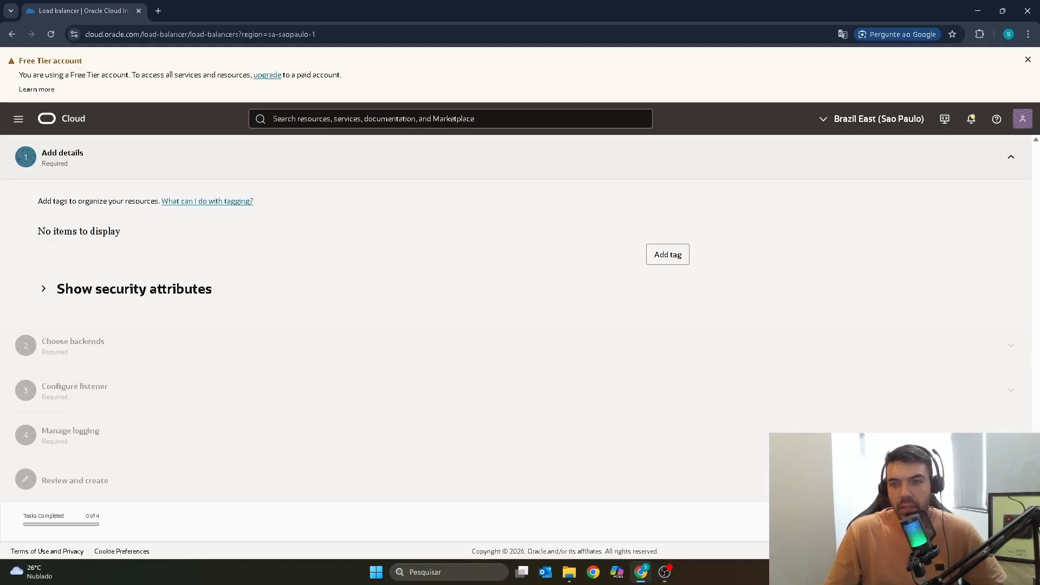
{"action": "left_click", "coordinate": [999, 522]}
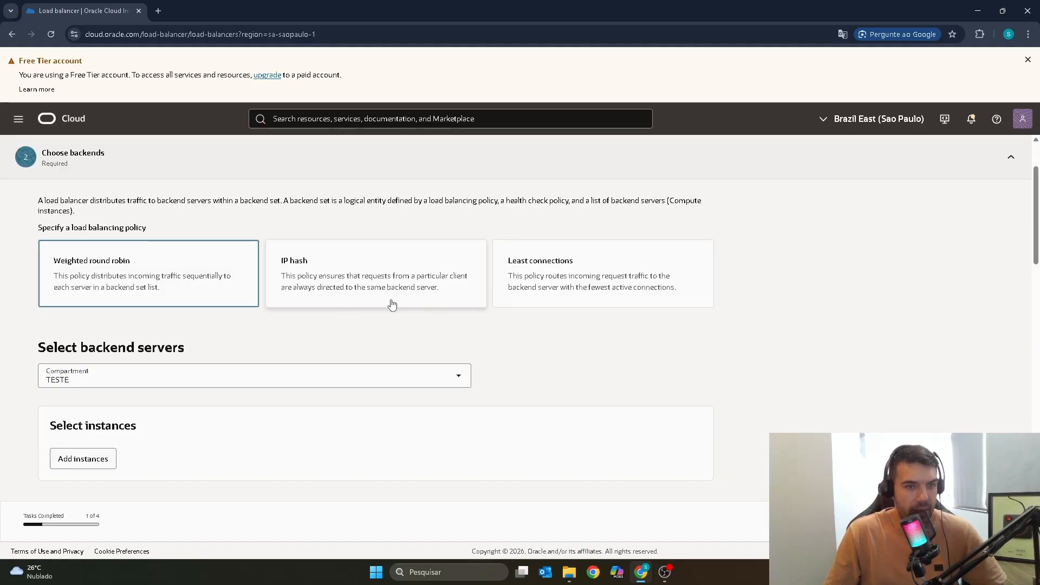
Add the SRV-TESTE compute instance as a backend server of the load balancer
{"action": "scroll", "coordinate": [321, 301], "scroll_direction": "down", "scroll_amount": 3}
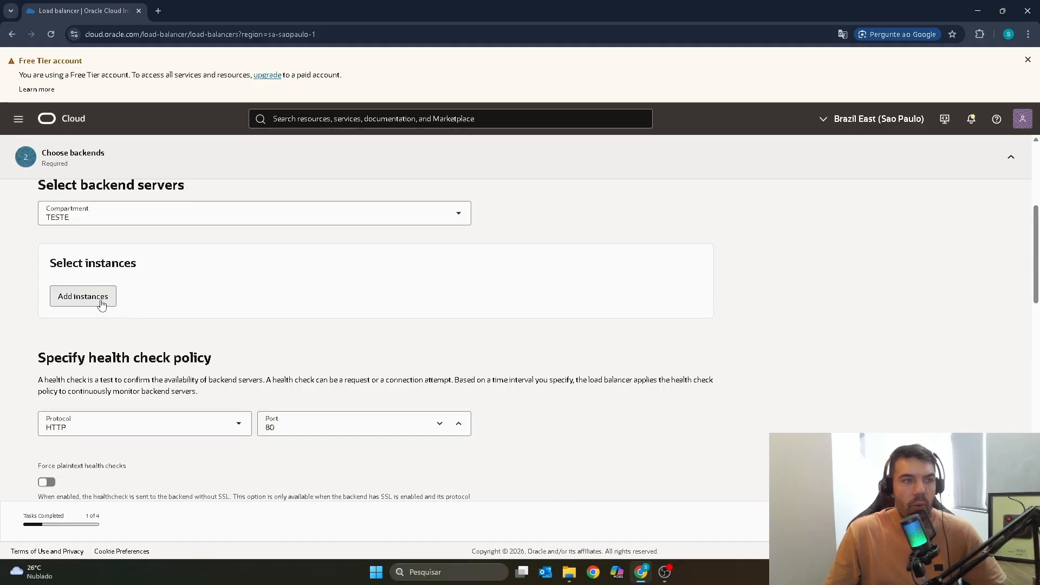
{"action": "left_click", "coordinate": [101, 304]}
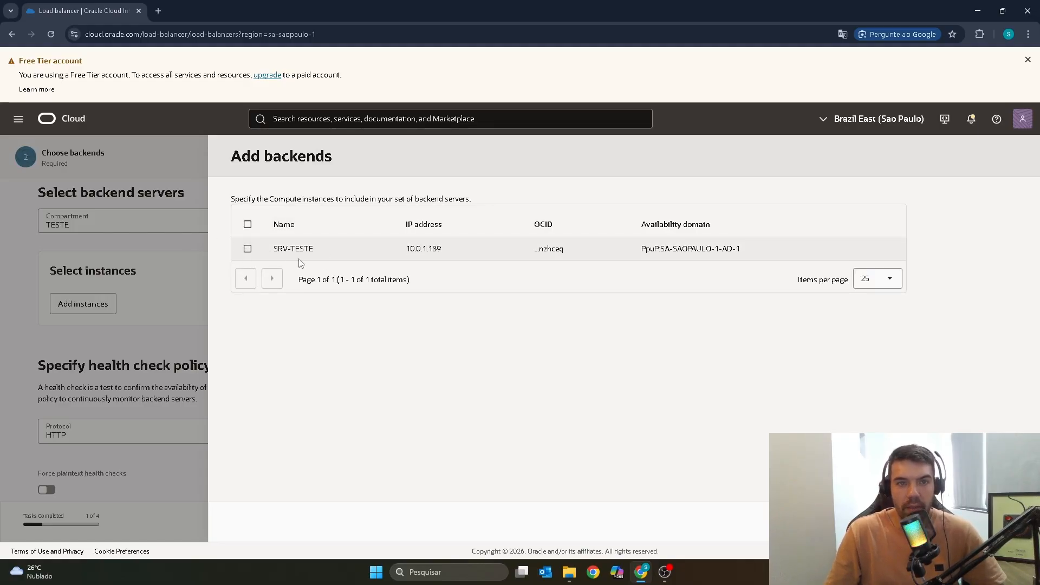
{"action": "left_click", "coordinate": [247, 249]}
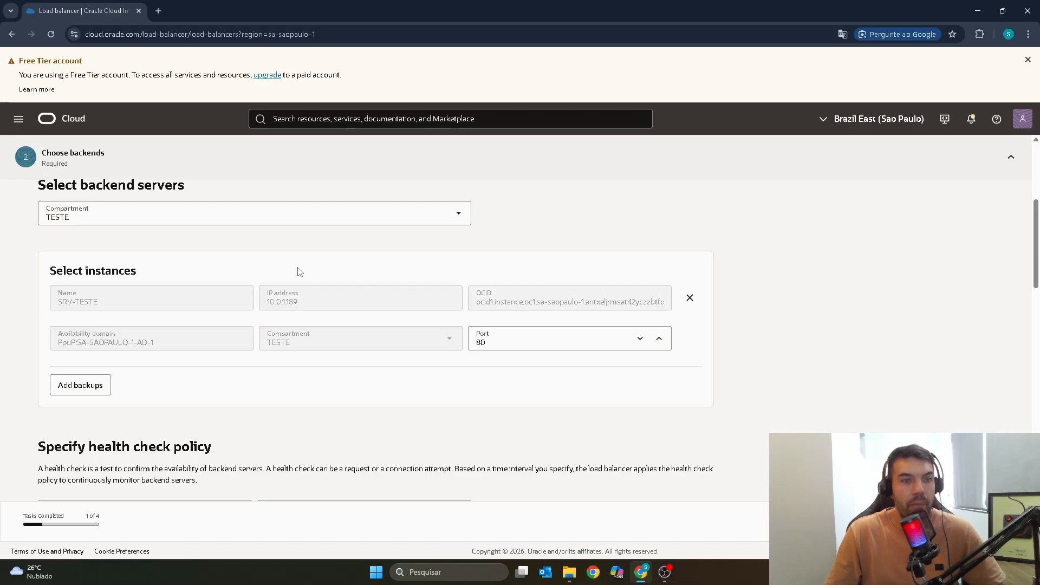
Set the port of the SRV-TESTE backend server to 22
{"action": "scroll", "coordinate": [241, 241], "scroll_direction": "down", "scroll_amount": 1}
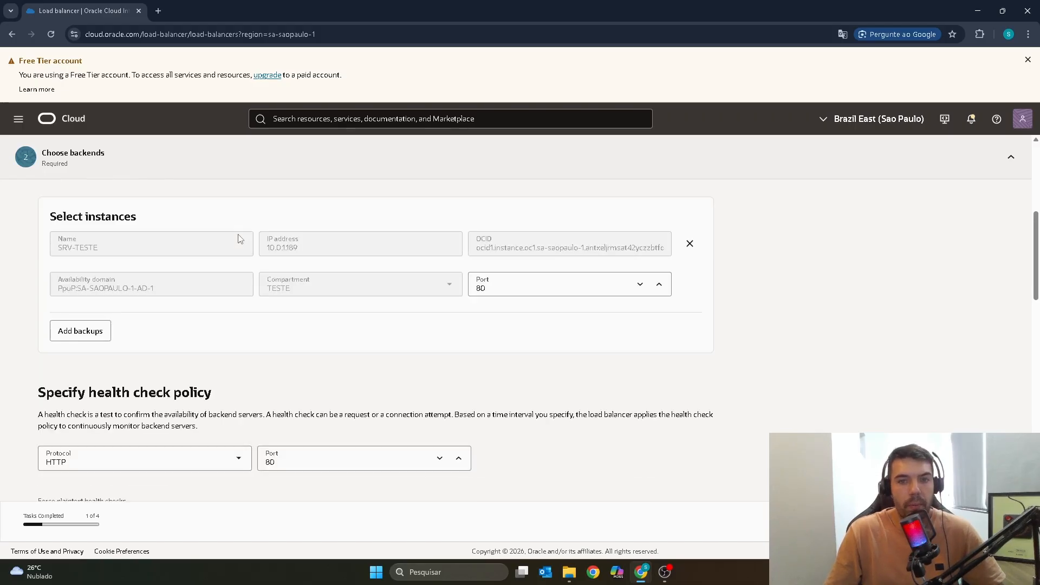
{"action": "scroll", "coordinate": [161, 281], "scroll_direction": "up", "scroll_amount": 2}
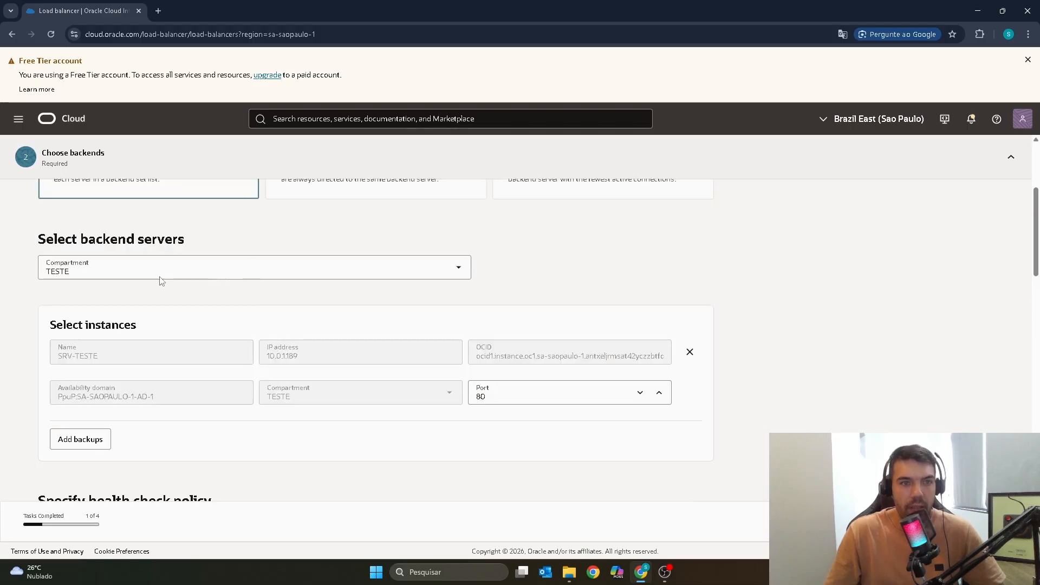
{"action": "scroll", "coordinate": [136, 272], "scroll_direction": "up", "scroll_amount": 1}
{"action": "scroll", "coordinate": [151, 266], "scroll_direction": "down", "scroll_amount": 5}
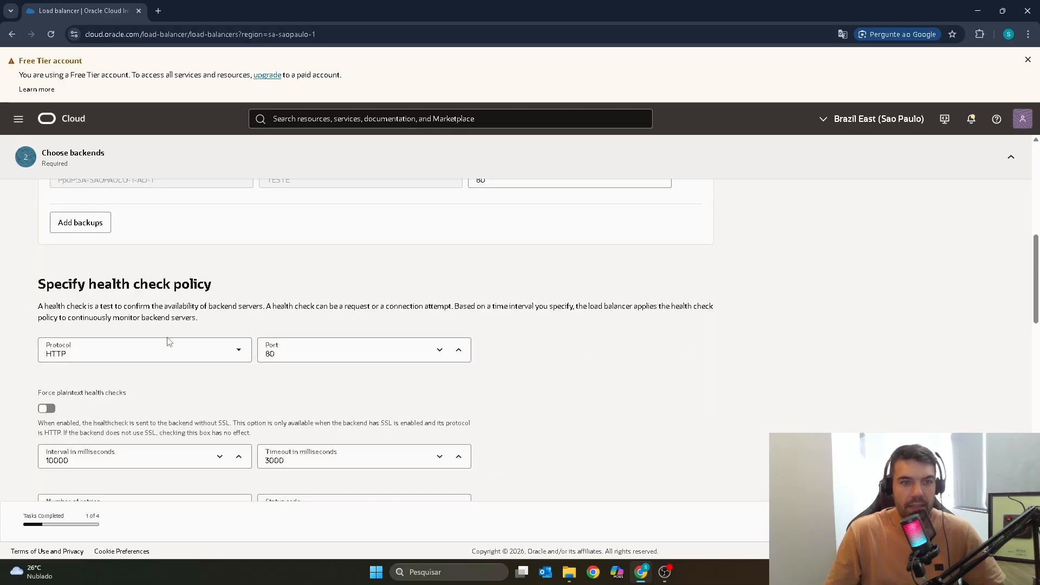
{"action": "scroll", "coordinate": [163, 325], "scroll_direction": "up", "scroll_amount": 3}
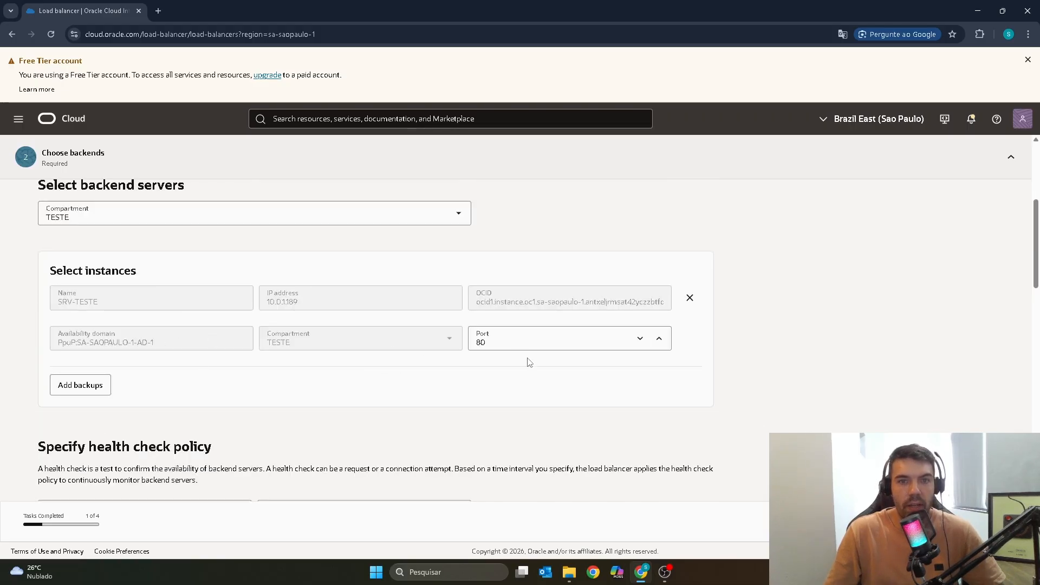
{"action": "left_click", "coordinate": [492, 340]}
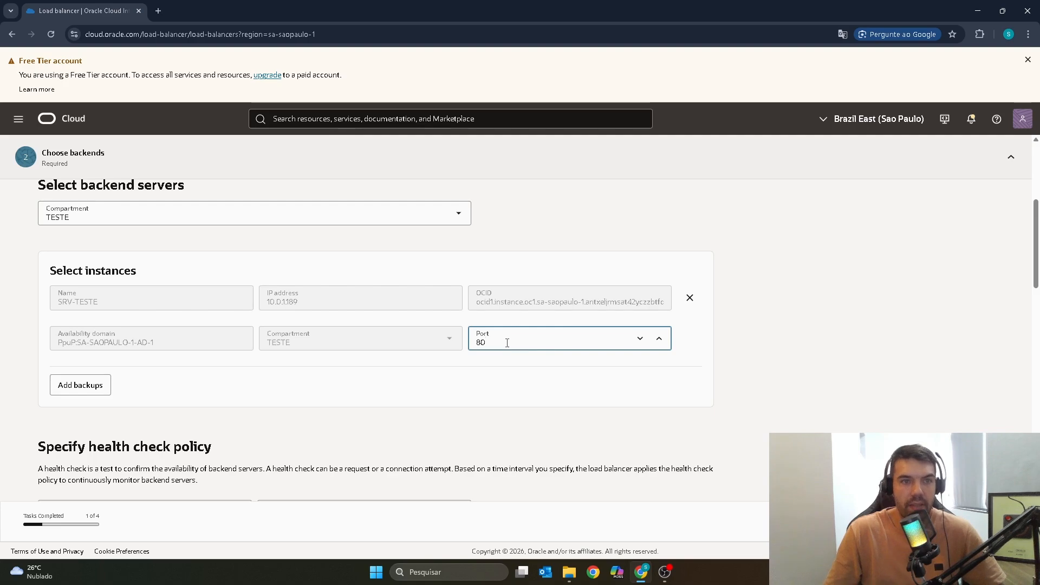
{"action": "left_click_drag", "start_coordinate": [507, 342], "coordinate": [368, 340]}
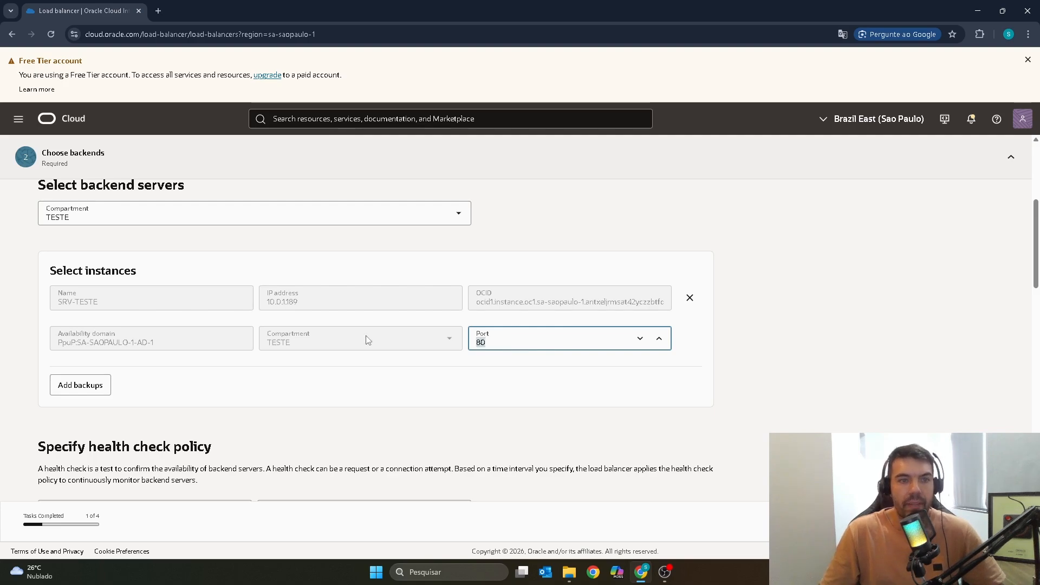
{"action": "type", "text": "22"}
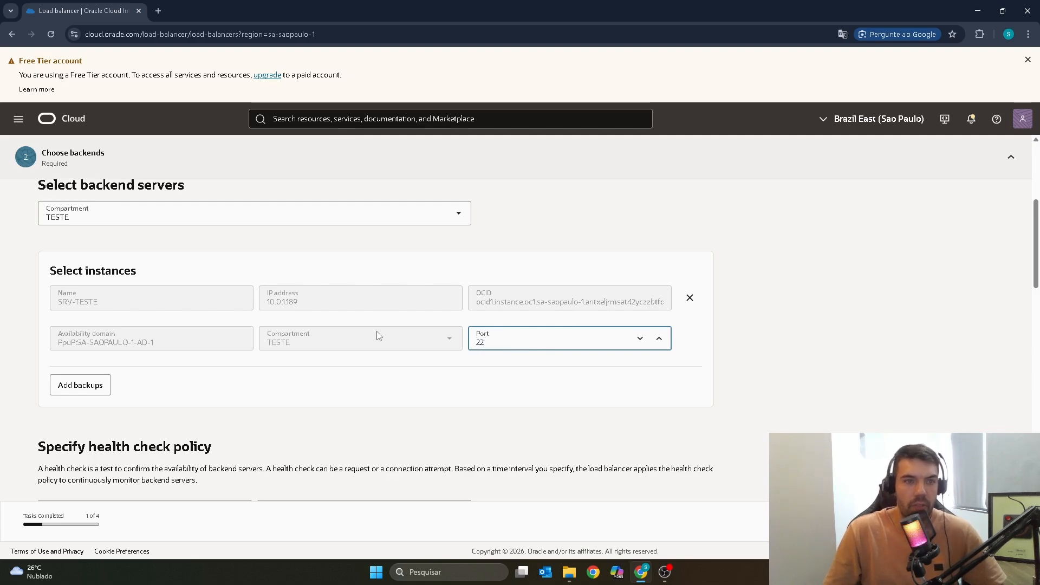
{"action": "key", "text": "Tab"}
Configure the health check policy to use the TCP protocol on port 22
{"action": "scroll", "coordinate": [155, 356], "scroll_direction": "down", "scroll_amount": 4}
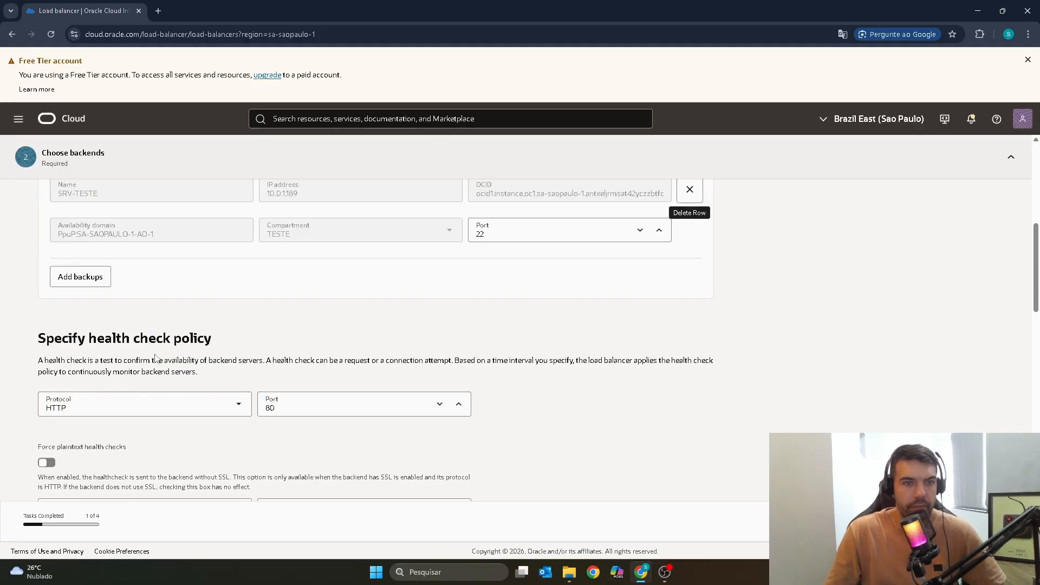
{"action": "left_click", "coordinate": [98, 301]}
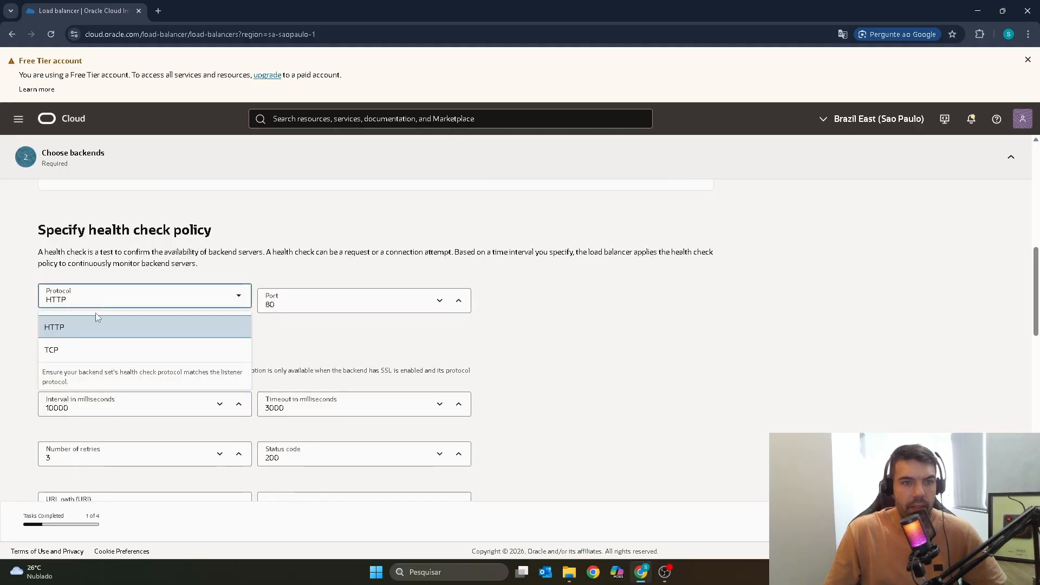
{"action": "left_click", "coordinate": [77, 349]}
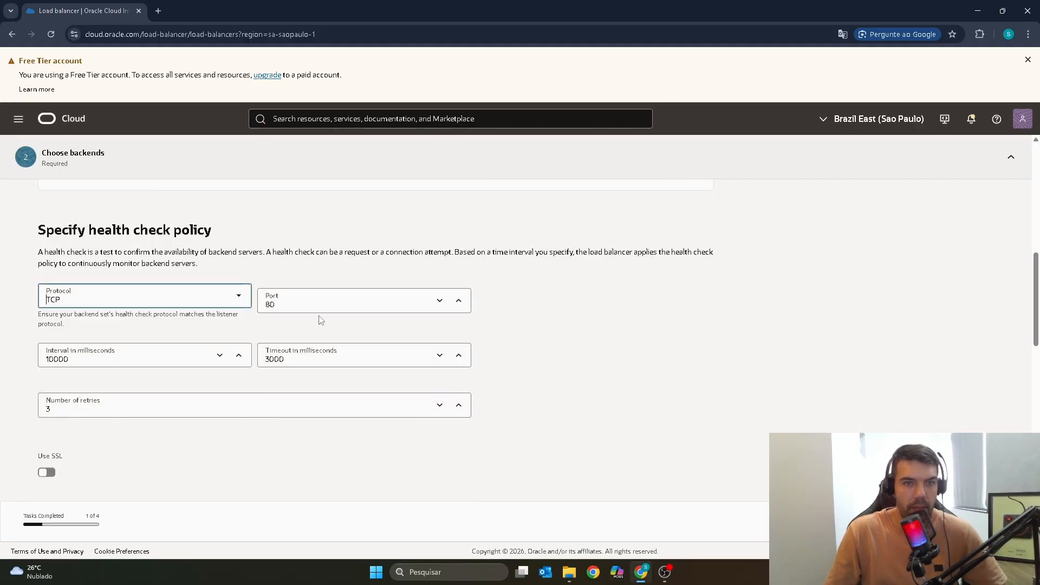
{"action": "double_click", "coordinate": [284, 305]}
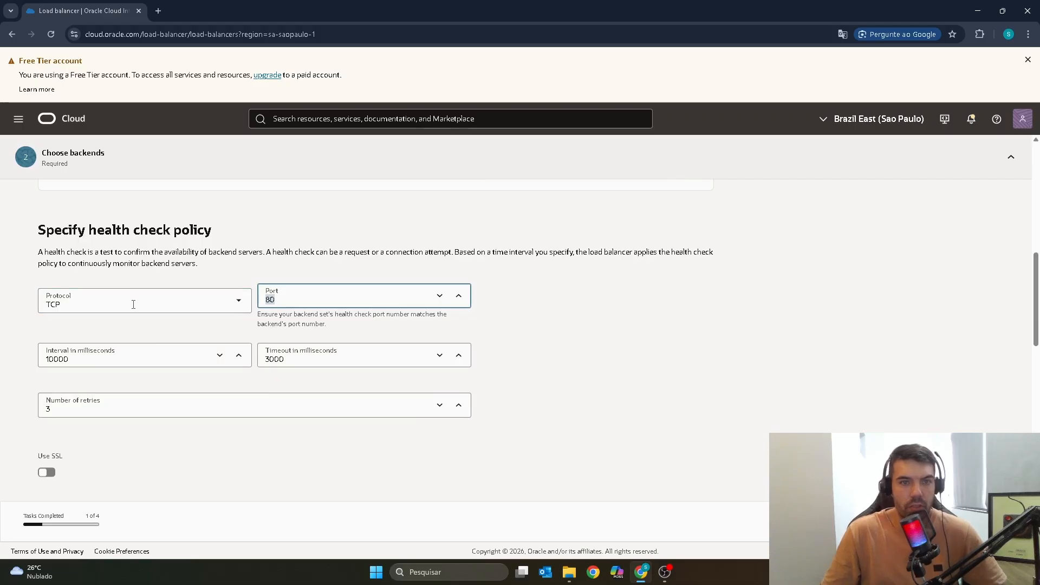
{"action": "type", "text": "22"}
{"action": "left_click", "coordinate": [15, 320]}
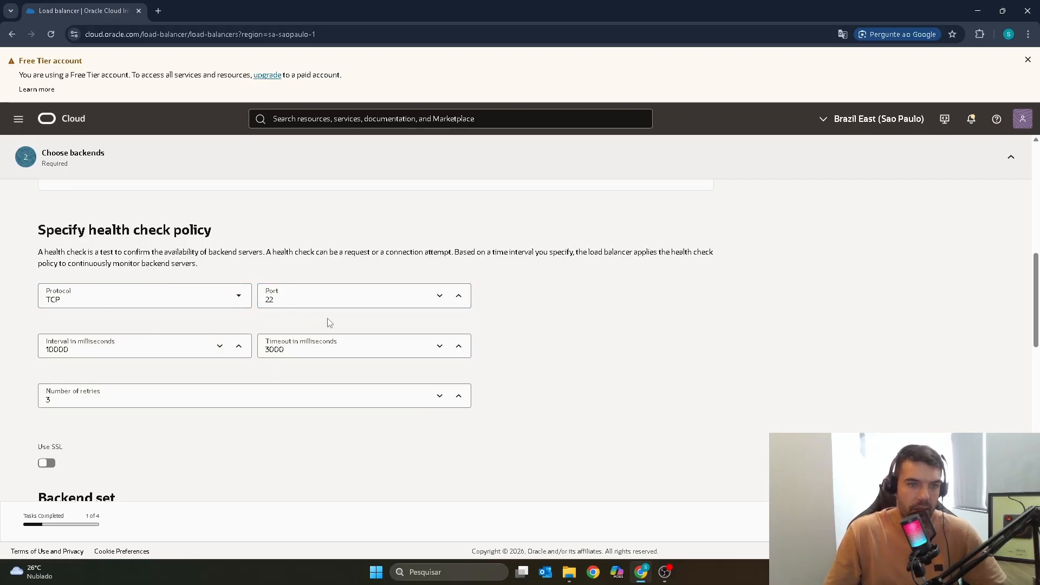
Try using SSL for the backend set with a load balancer managed certificate and turn SSL back off
{"action": "scroll", "coordinate": [303, 282], "scroll_direction": "down", "scroll_amount": 2}
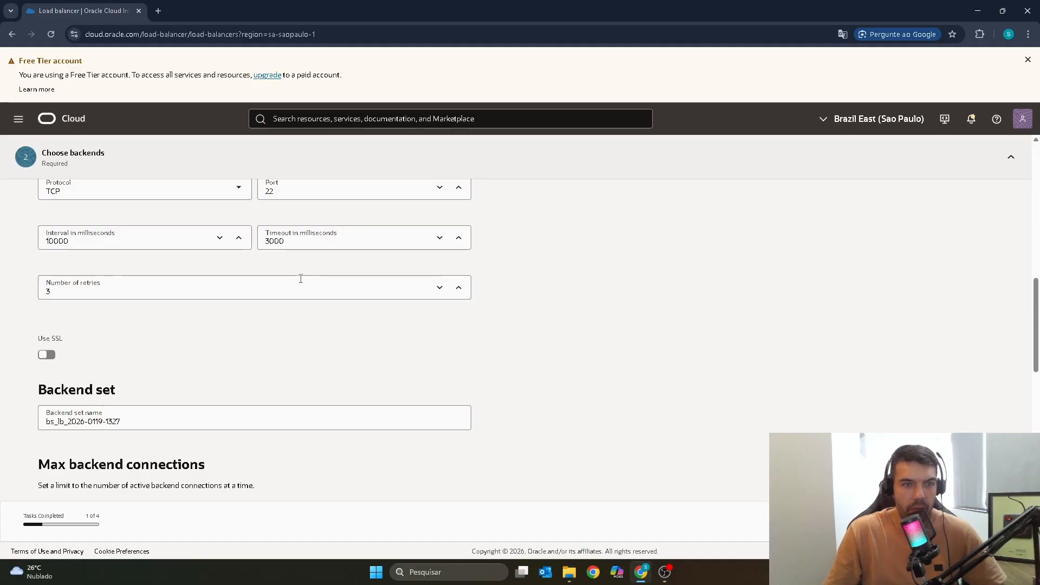
{"action": "scroll", "coordinate": [99, 345], "scroll_direction": "down", "scroll_amount": 1}
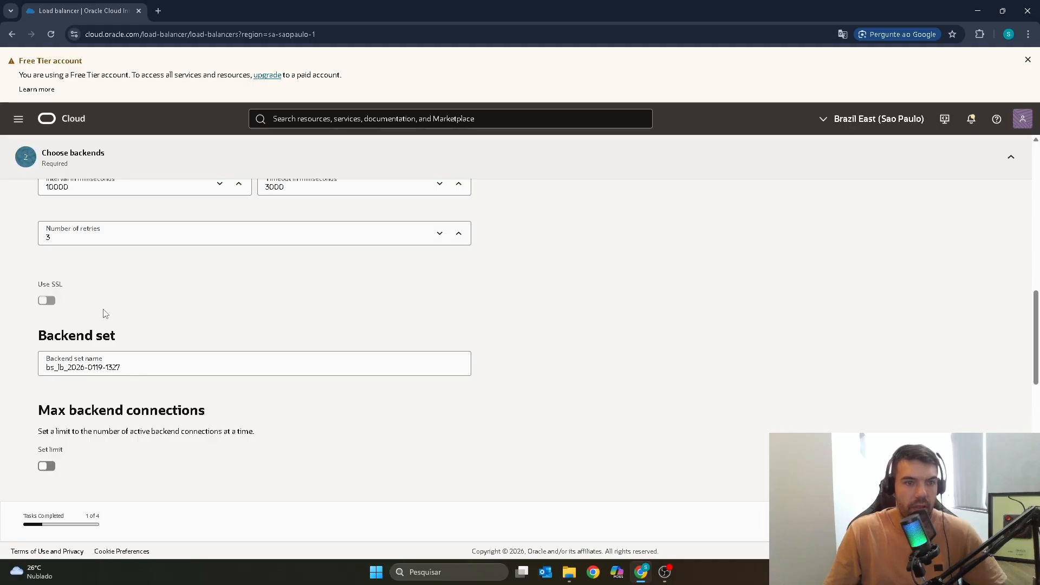
{"action": "left_click", "coordinate": [48, 301]}
{"action": "scroll", "coordinate": [54, 303], "scroll_direction": "down", "scroll_amount": 2}
{"action": "scroll", "coordinate": [138, 296], "scroll_direction": "up", "scroll_amount": 1}
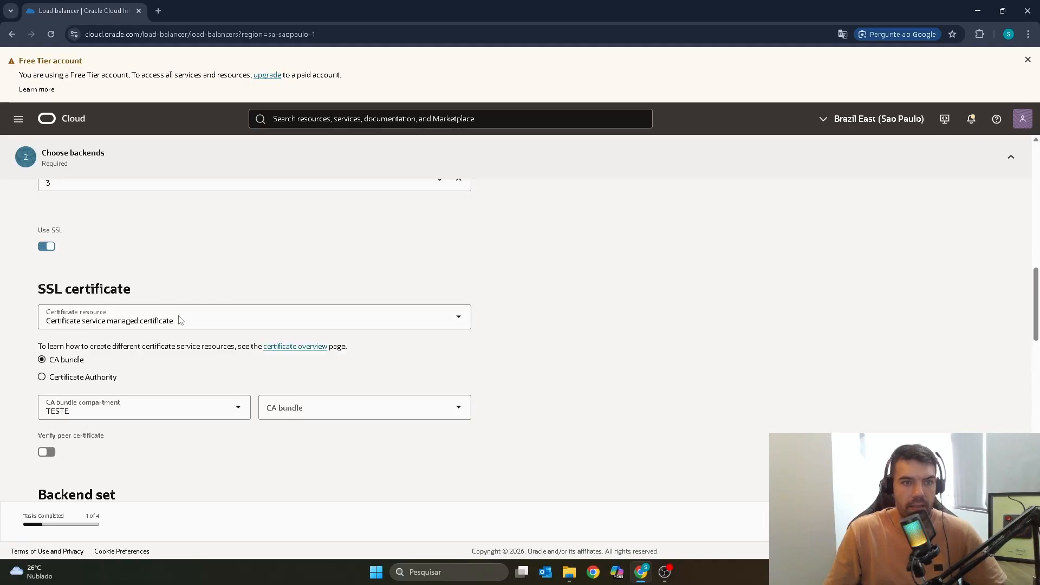
{"action": "left_click", "coordinate": [181, 322]}
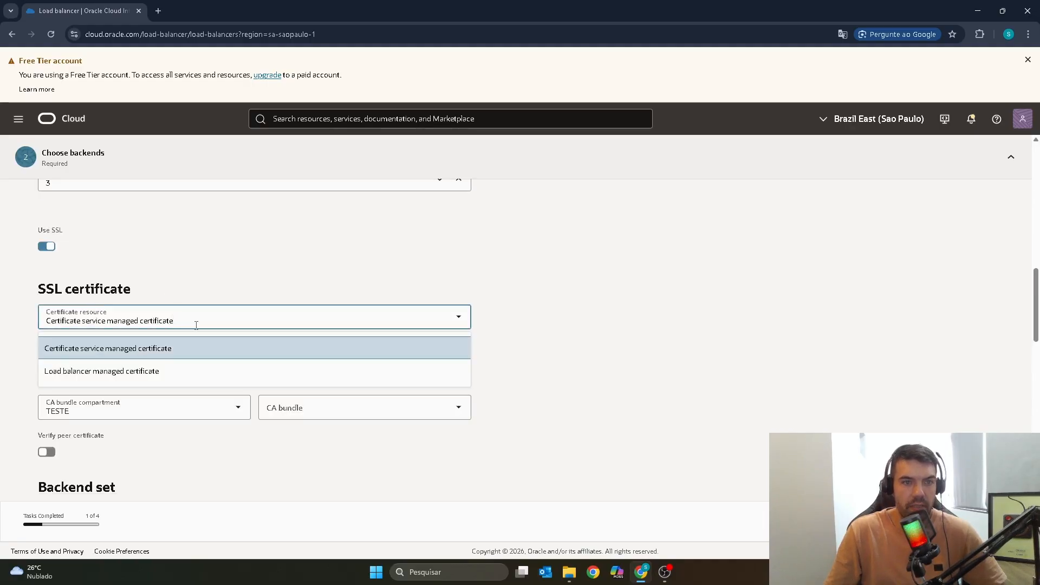
{"action": "left_click", "coordinate": [172, 367]}
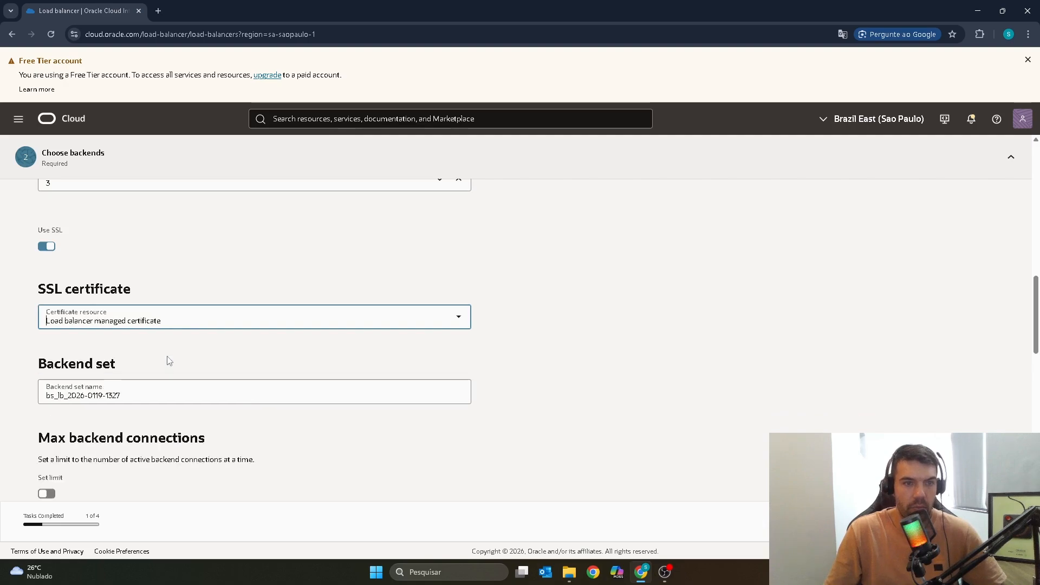
{"action": "left_click", "coordinate": [174, 327]}
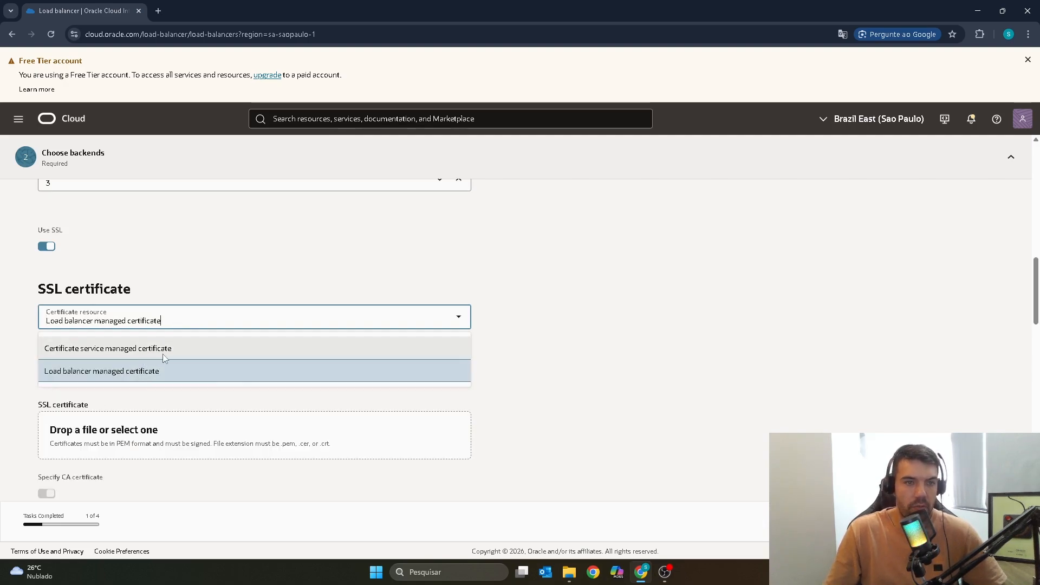
{"action": "left_click", "coordinate": [51, 249]}
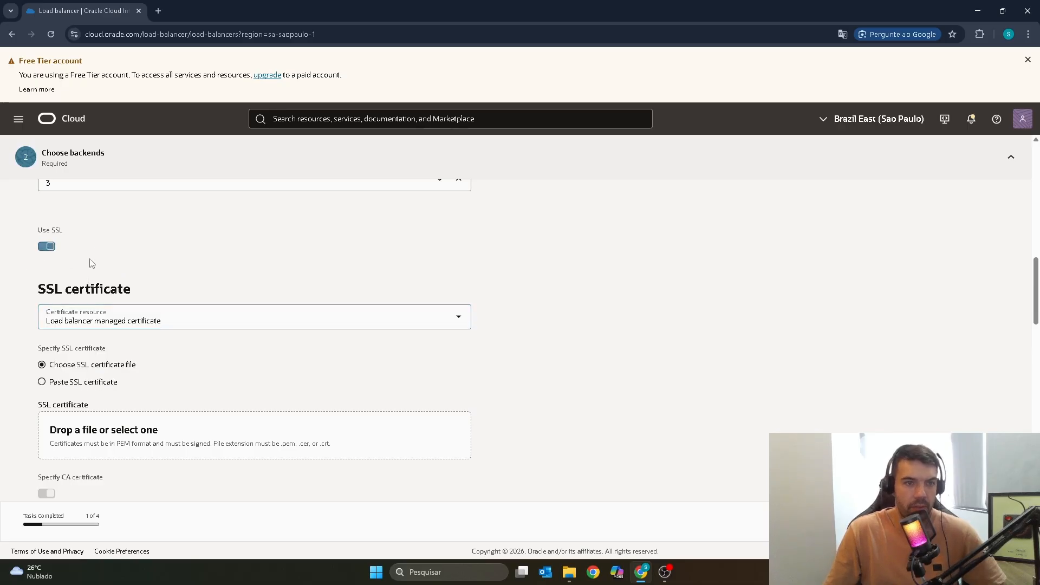
{"action": "key", "text": "space"}
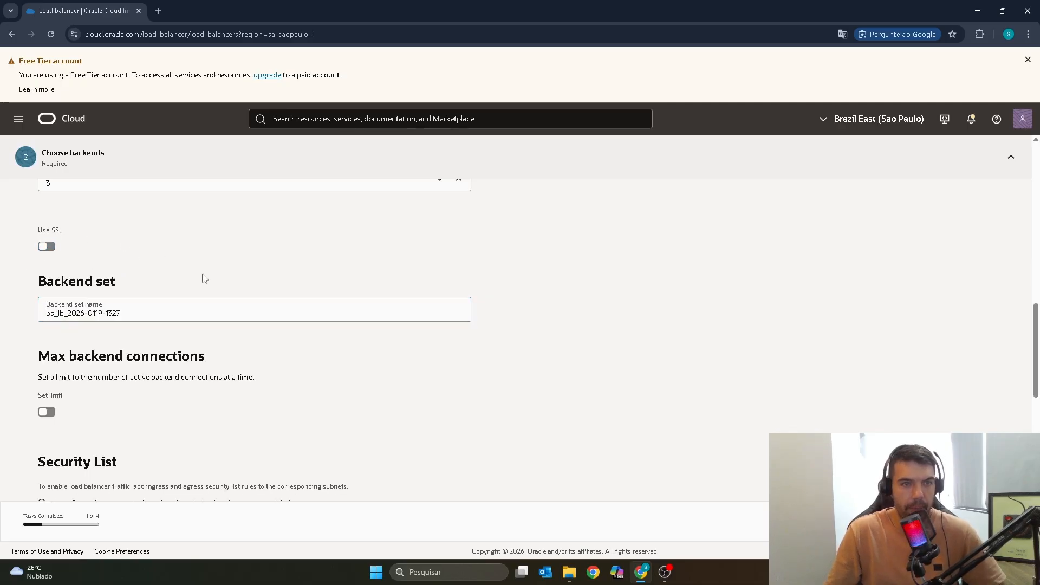
Rename the backend set as BS-ACESSOMAQUINA
{"action": "left_click", "coordinate": [114, 312]}
{"action": "key", "text": "ctrl+a"}
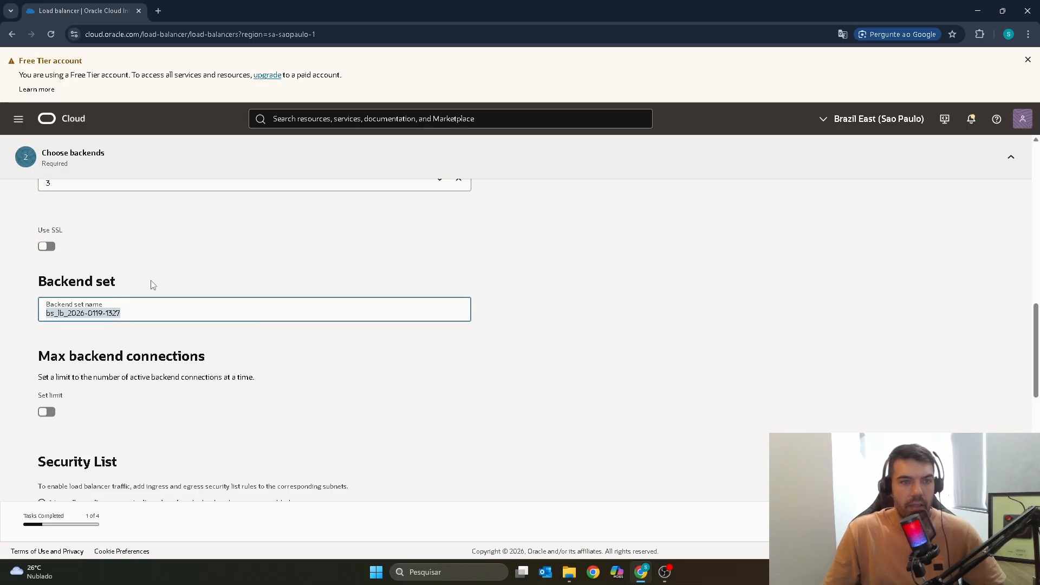
{"action": "type", "text": "bs"}
{"action": "key", "text": "BackSpace"}
{"action": "key", "text": "BackSpace"}
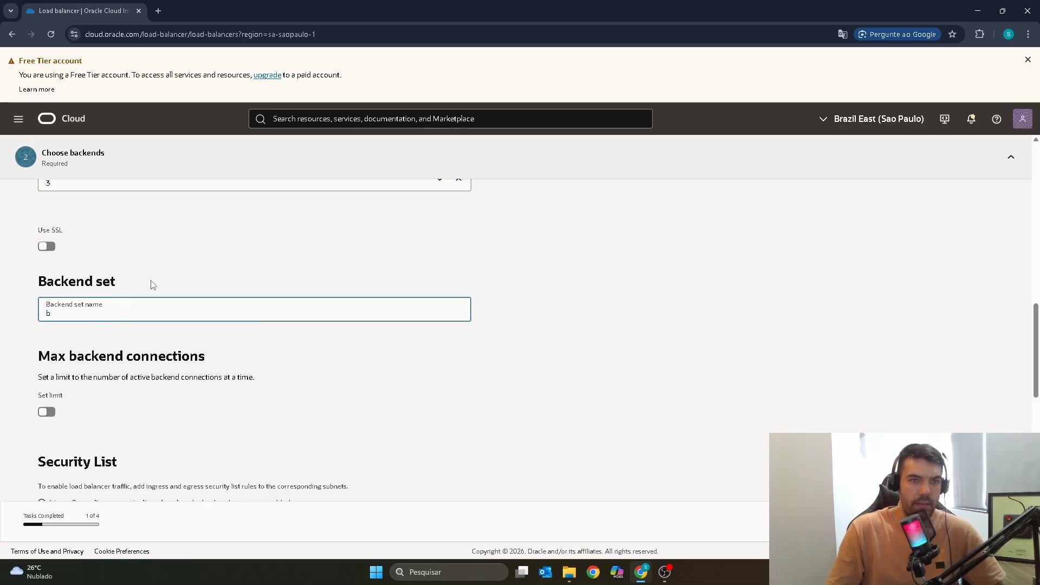
{"action": "type", "text": "S"}
{"action": "key", "text": "BackSpace"}
{"action": "type", "text": "BS"}
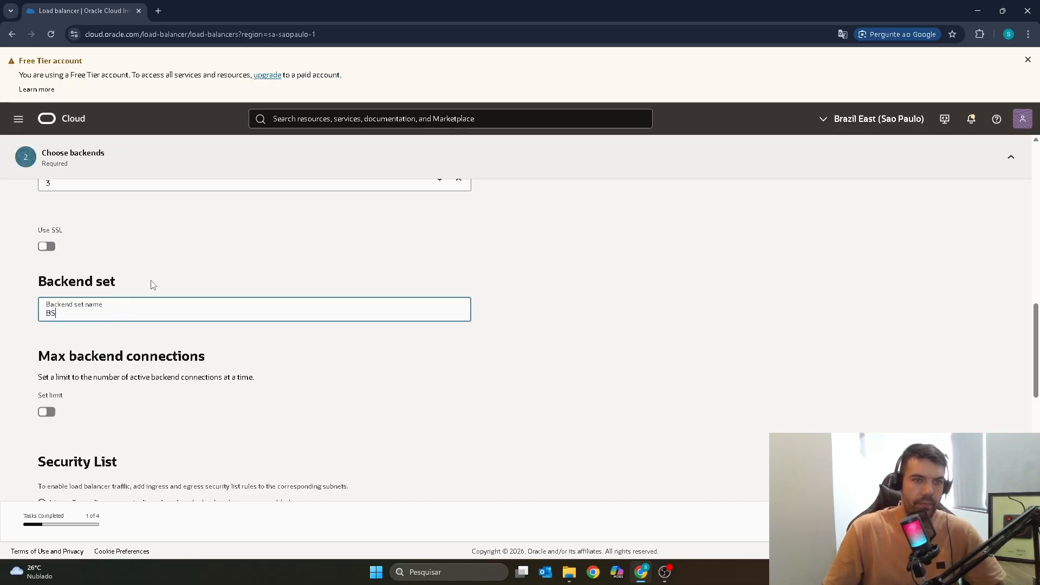
{"action": "type", "text": "-ACE"}
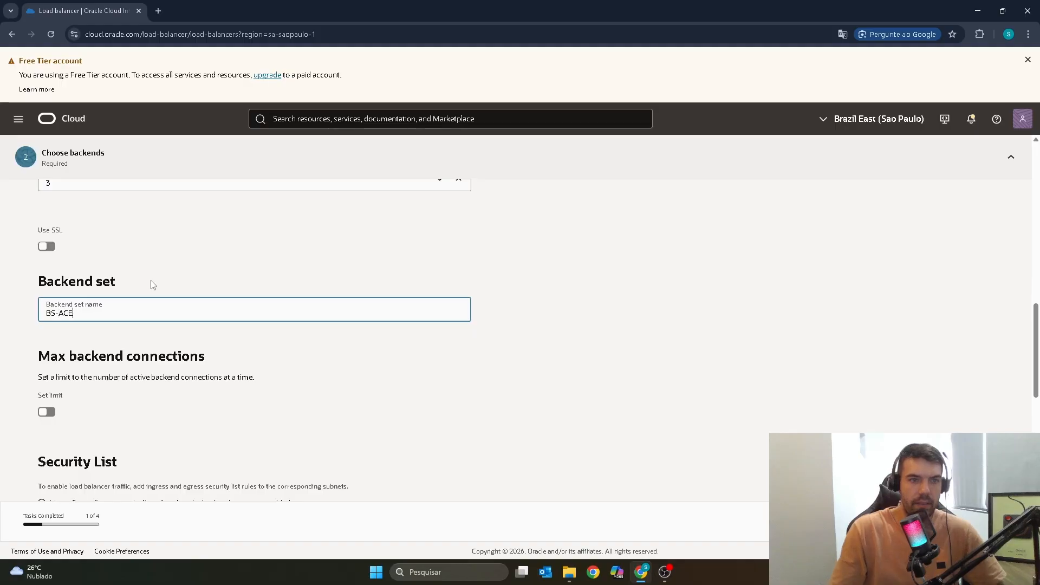
{"action": "type", "text": "SSOMAQUINA"}
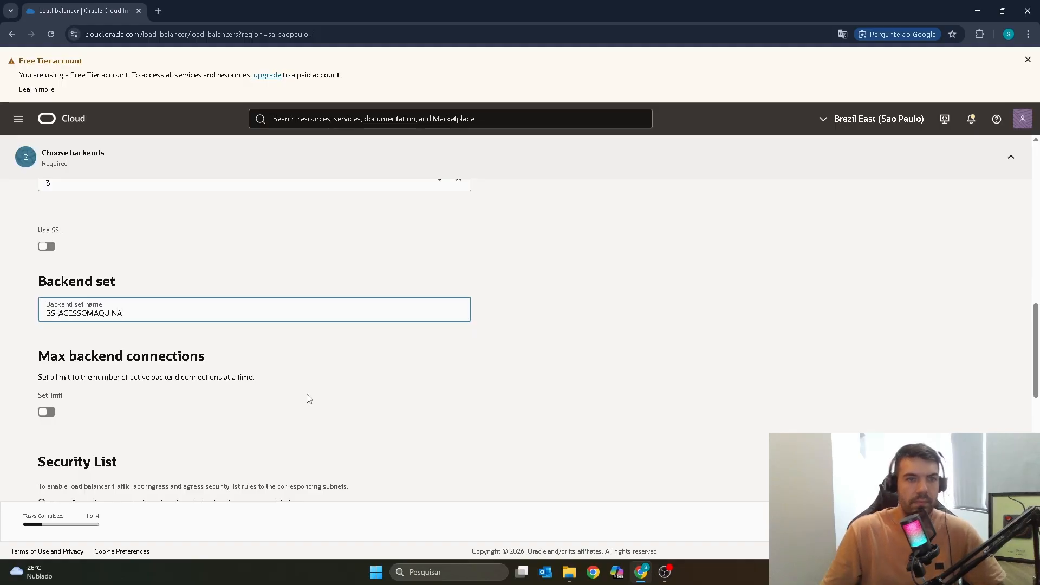
Review the load balancing policy, selected backend server, health check policy and backend set name
{"action": "scroll", "coordinate": [306, 372], "scroll_direction": "up", "scroll_amount": 2}
{"action": "scroll", "coordinate": [306, 371], "scroll_direction": "up", "scroll_amount": 8}
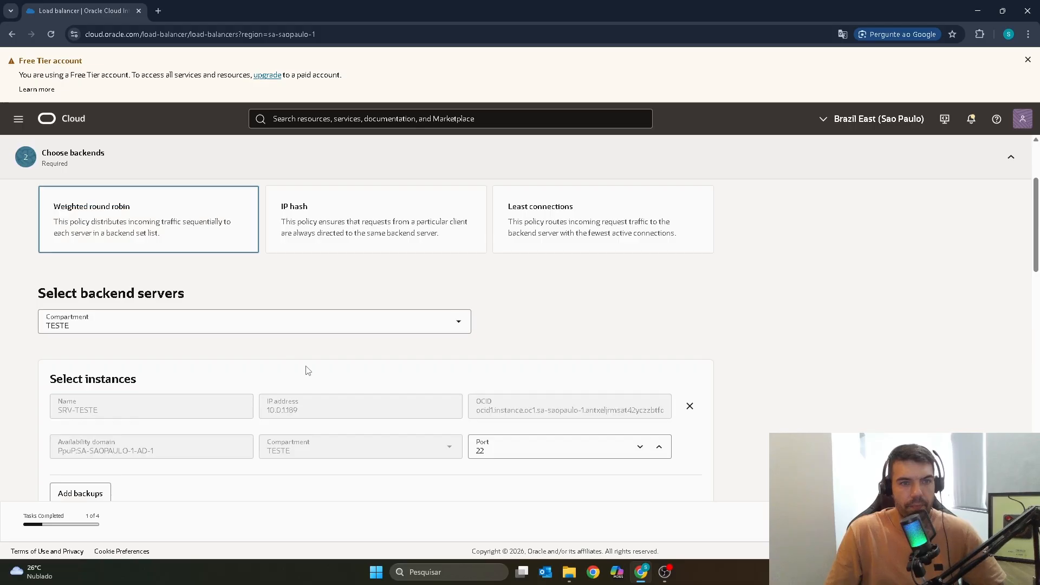
{"action": "scroll", "coordinate": [308, 369], "scroll_direction": "up", "scroll_amount": 2}
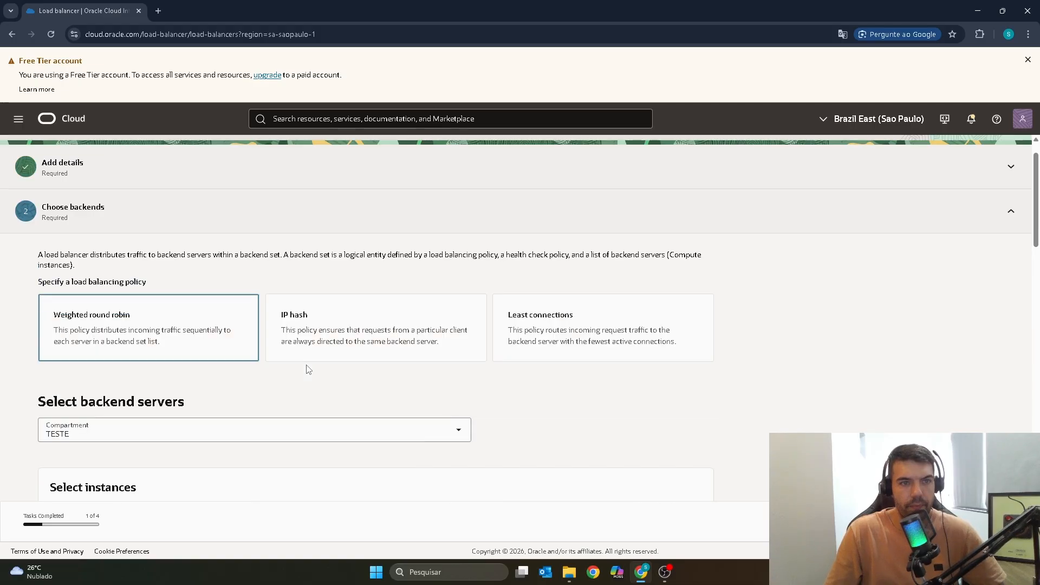
{"action": "scroll", "coordinate": [308, 369], "scroll_direction": "down", "scroll_amount": 8}
{"action": "scroll", "coordinate": [308, 369], "scroll_direction": "down", "scroll_amount": 1}
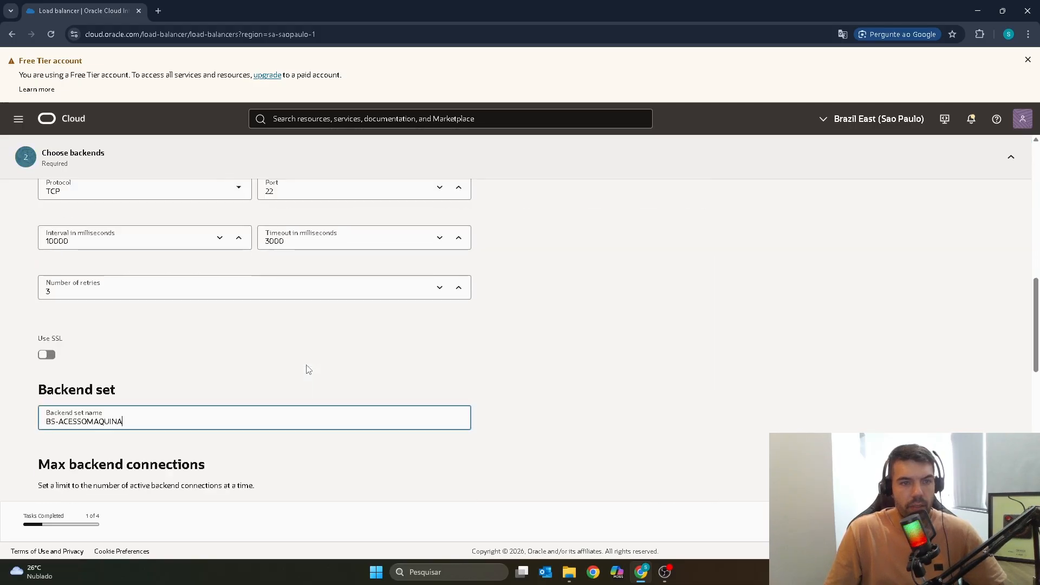
{"action": "scroll", "coordinate": [259, 381], "scroll_direction": "down", "scroll_amount": 2}
{"action": "scroll", "coordinate": [211, 359], "scroll_direction": "up", "scroll_amount": 3}
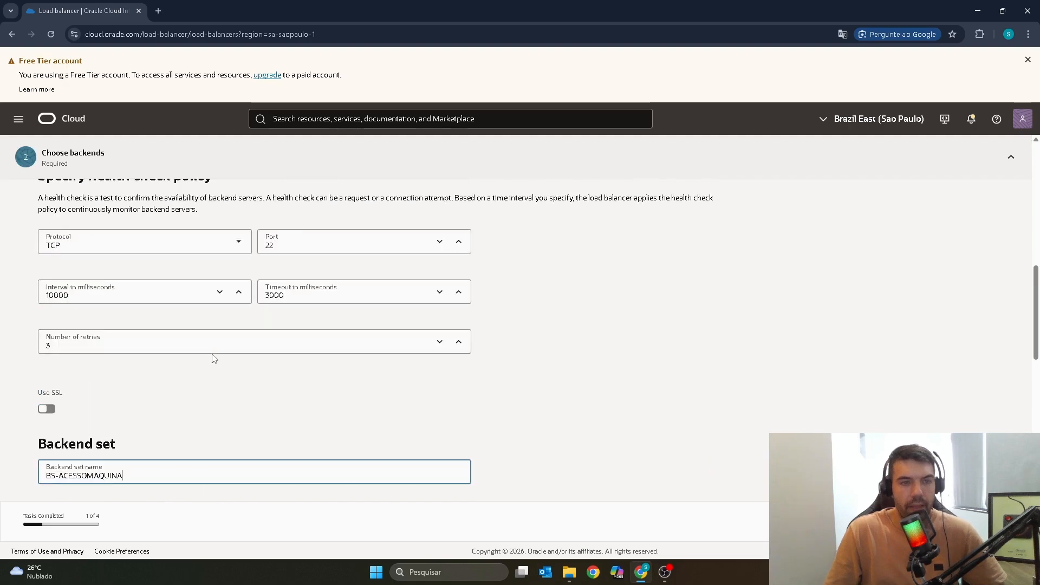
{"action": "scroll", "coordinate": [309, 330], "scroll_direction": "up", "scroll_amount": 7}
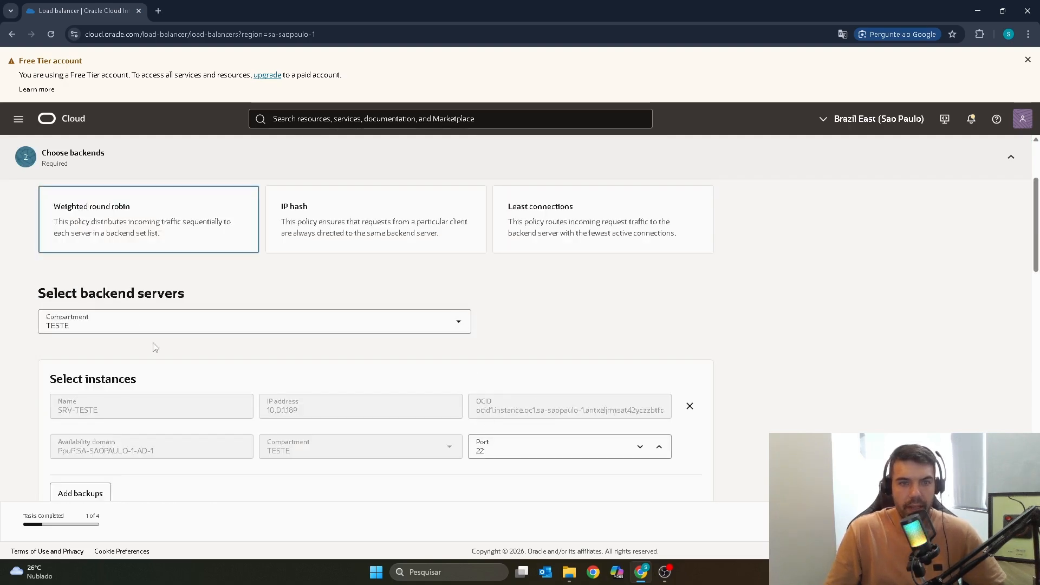
{"action": "scroll", "coordinate": [156, 347], "scroll_direction": "down", "scroll_amount": 13}
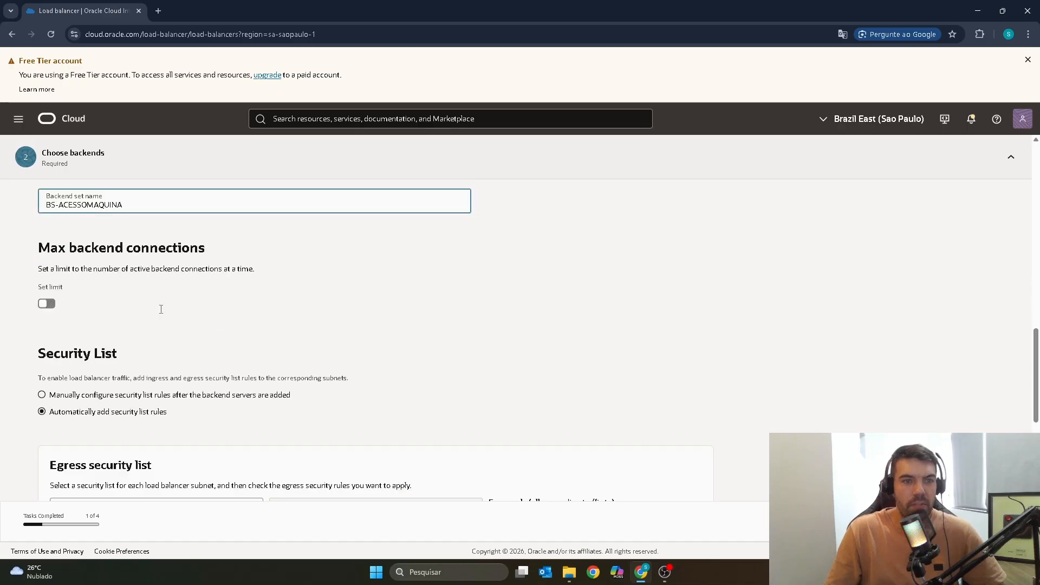
{"action": "scroll", "coordinate": [162, 309], "scroll_direction": "up", "scroll_amount": 2}
{"action": "scroll", "coordinate": [163, 307], "scroll_direction": "down", "scroll_amount": 2}
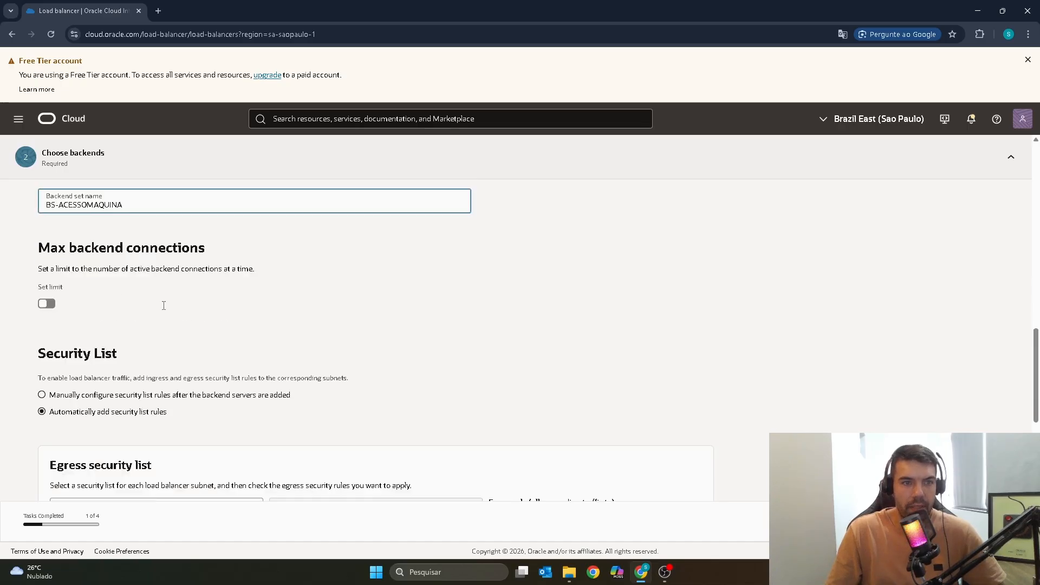
Examine the automatically added egress and ingress security list rules for the public and private subnets of VCN_TESTE
{"action": "scroll", "coordinate": [166, 310], "scroll_direction": "down", "scroll_amount": 1}
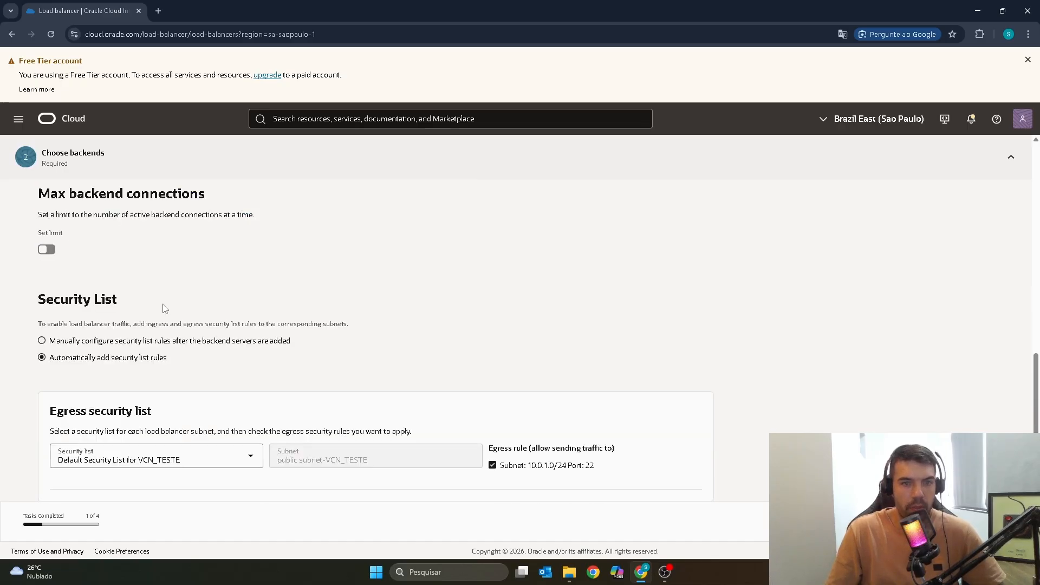
{"action": "scroll", "coordinate": [165, 309], "scroll_direction": "down", "scroll_amount": 2}
{"action": "scroll", "coordinate": [165, 308], "scroll_direction": "up", "scroll_amount": 1}
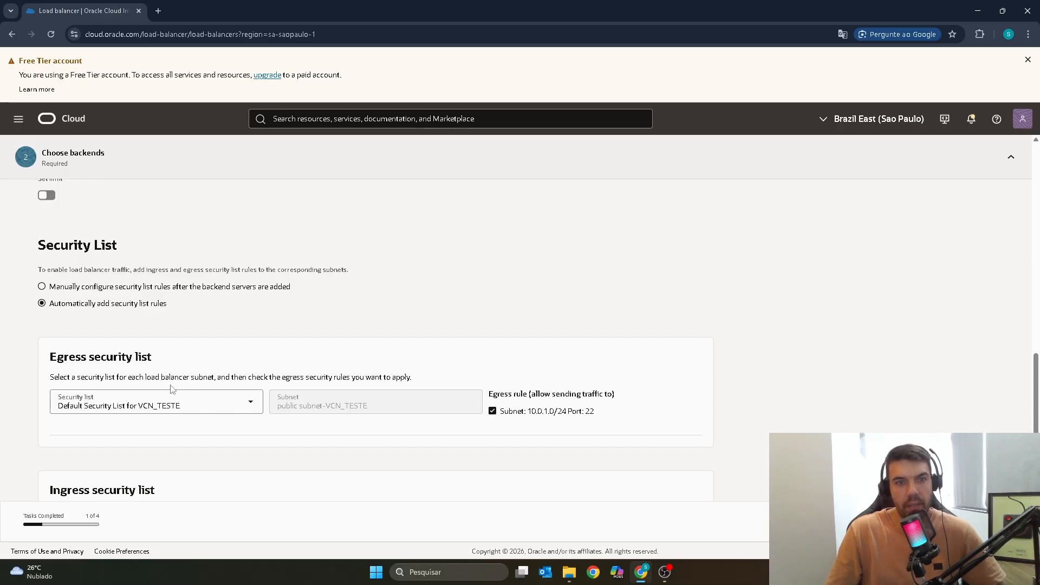
{"action": "scroll", "coordinate": [206, 357], "scroll_direction": "up", "scroll_amount": 6}
{"action": "scroll", "coordinate": [206, 358], "scroll_direction": "up", "scroll_amount": 1}
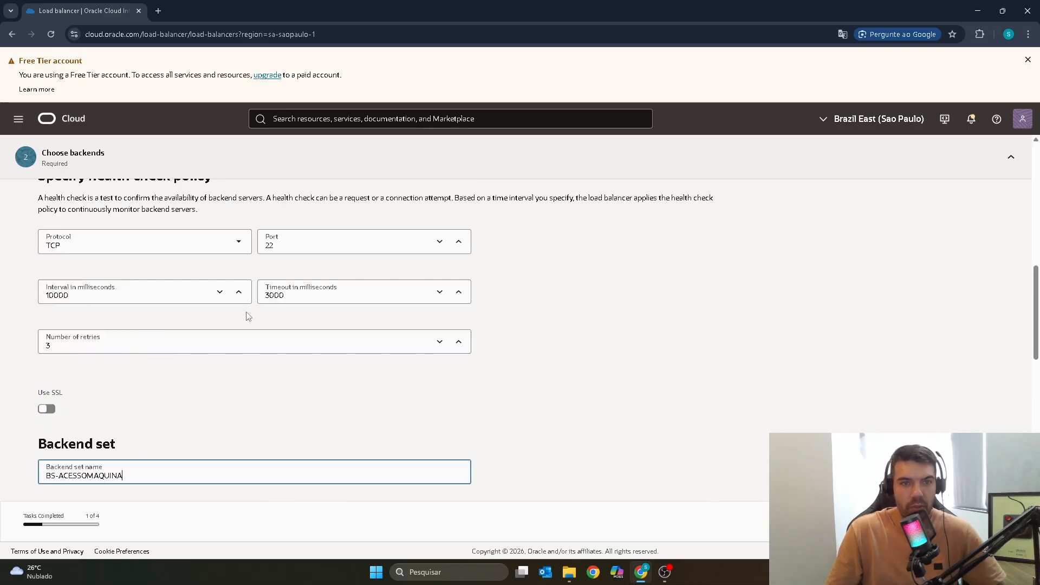
{"action": "scroll", "coordinate": [244, 325], "scroll_direction": "down", "scroll_amount": 4}
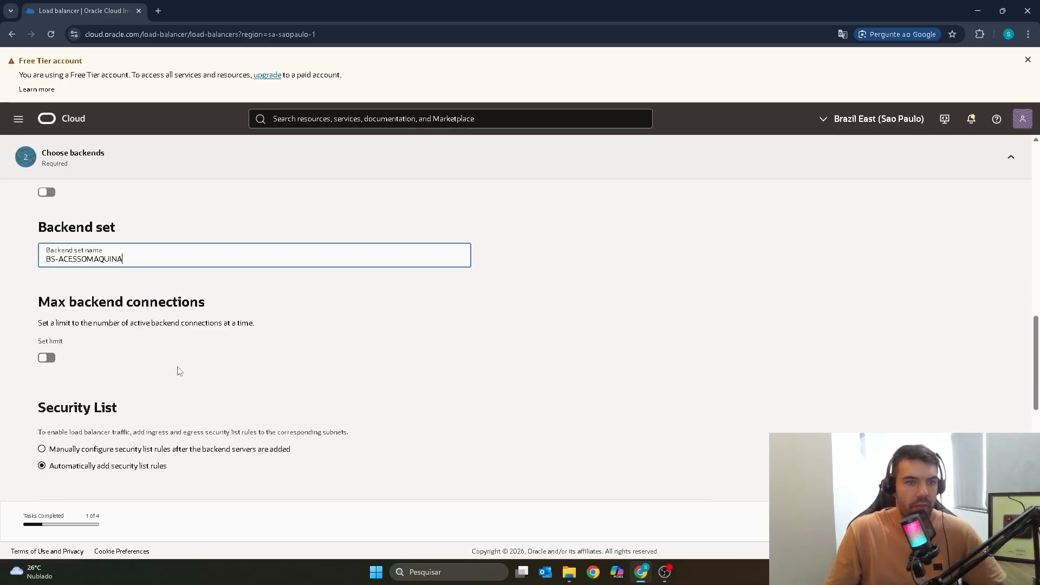
{"action": "scroll", "coordinate": [101, 313], "scroll_direction": "down", "scroll_amount": 4}
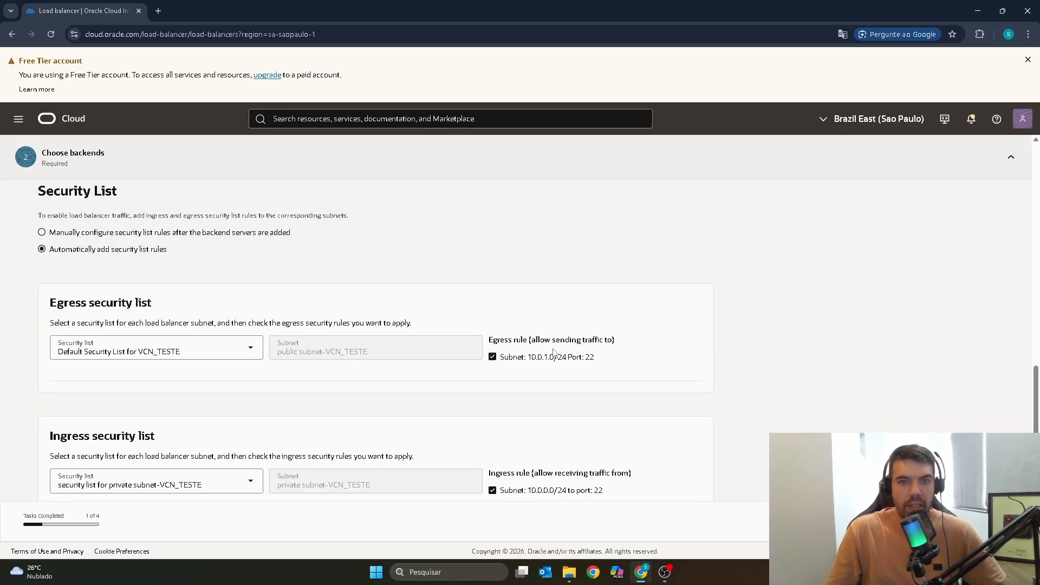
{"action": "scroll", "coordinate": [542, 358], "scroll_direction": "down", "scroll_amount": 2}
{"action": "scroll", "coordinate": [521, 360], "scroll_direction": "up", "scroll_amount": 1}
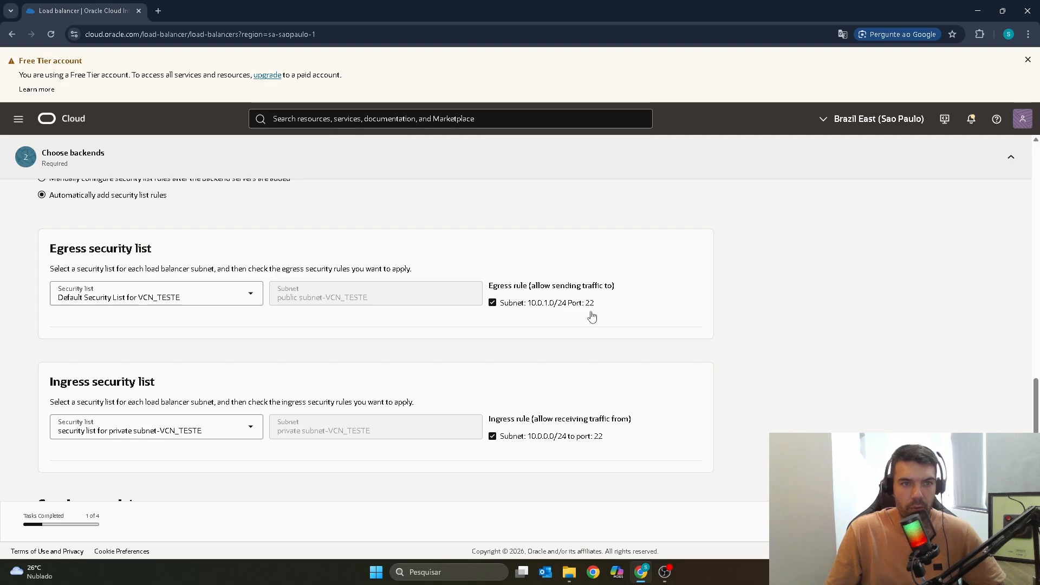
{"action": "scroll", "coordinate": [312, 292], "scroll_direction": "up", "scroll_amount": 1}
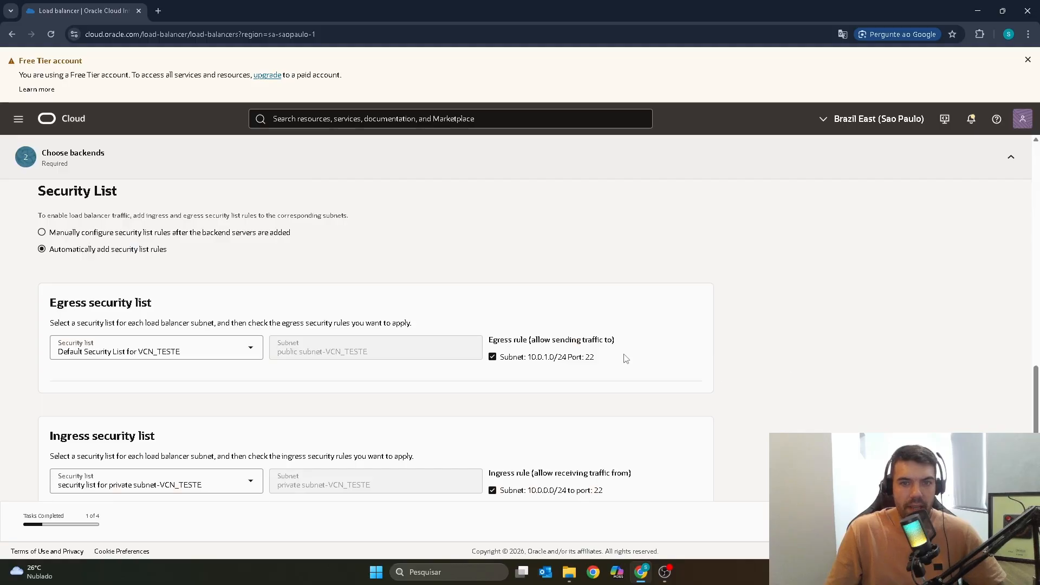
{"action": "scroll", "coordinate": [535, 349], "scroll_direction": "down", "scroll_amount": 1}
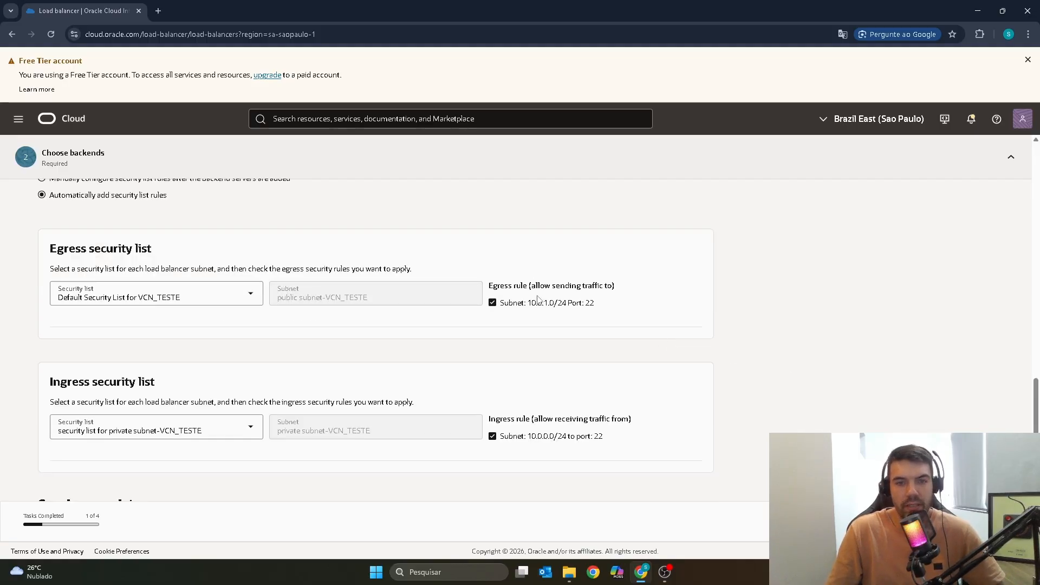
Finish the backend configuration with session persistence left disabled and continue to the listener configuration
{"action": "scroll", "coordinate": [538, 299], "scroll_direction": "down", "scroll_amount": 2}
{"action": "scroll", "coordinate": [443, 322], "scroll_direction": "down", "scroll_amount": 3}
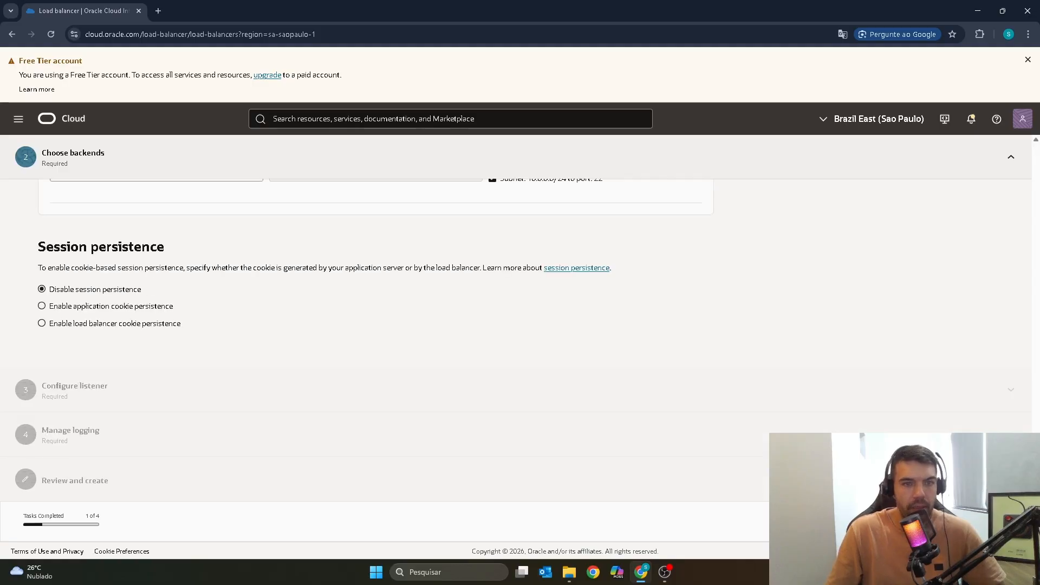
{"action": "left_click", "coordinate": [1004, 521]}
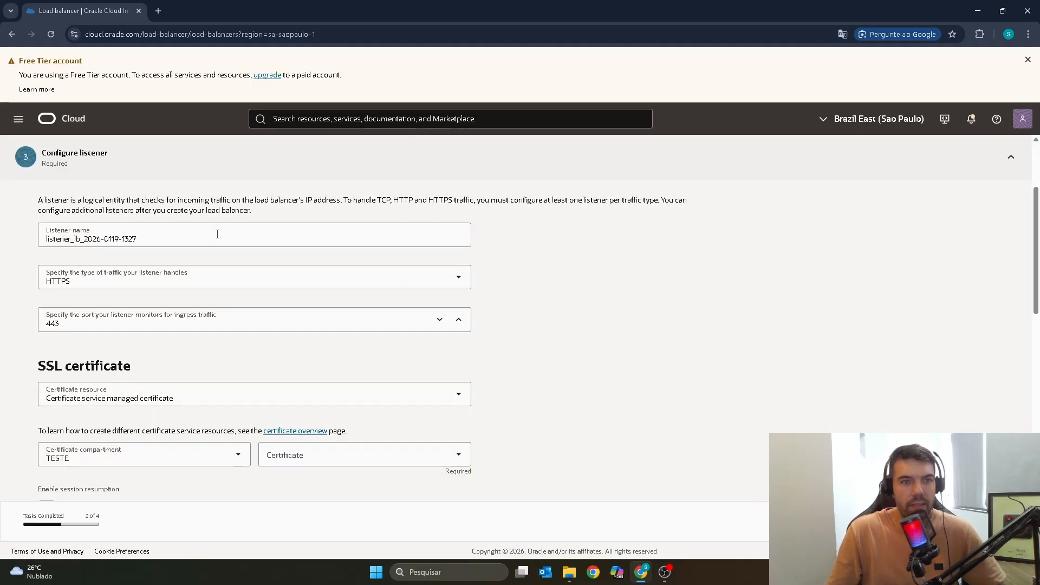
Rename the listener as LS-ACESSOMAQUINA
{"action": "triple_click", "coordinate": [174, 236]}
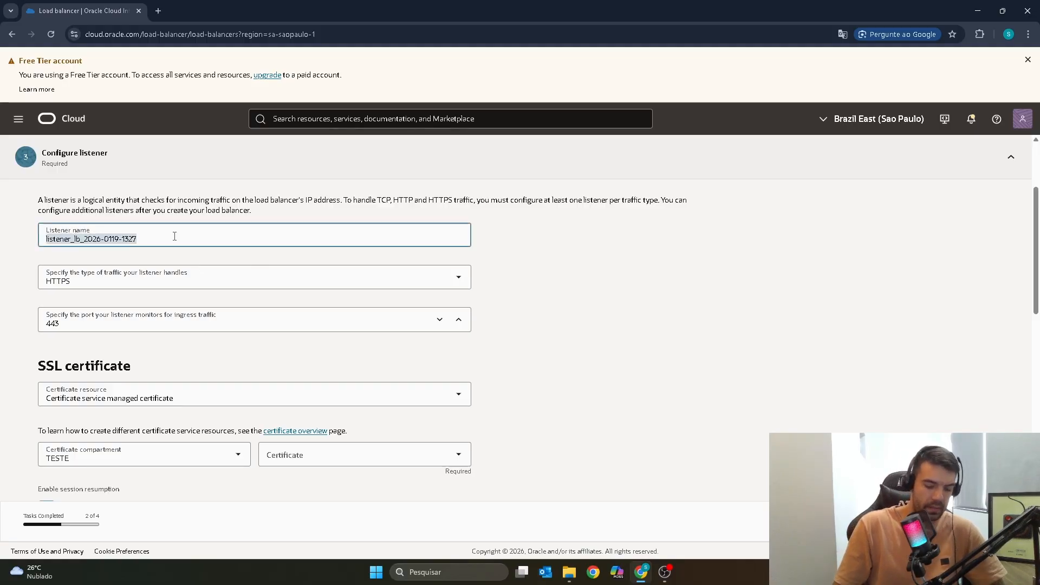
{"action": "key", "text": "BackSpace"}
{"action": "key", "text": "BackSpace"}
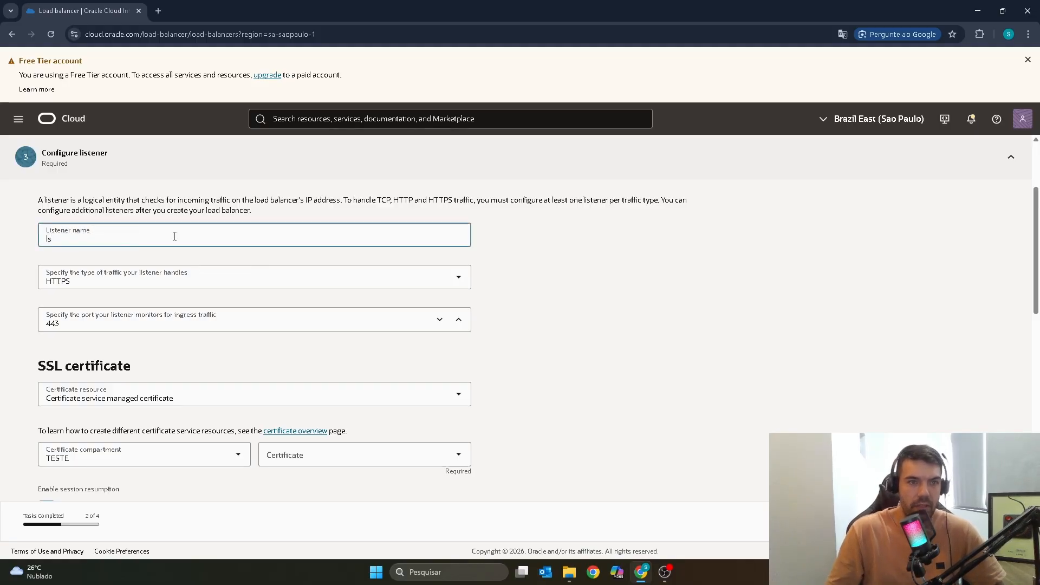
{"action": "type", "text": "LS"}
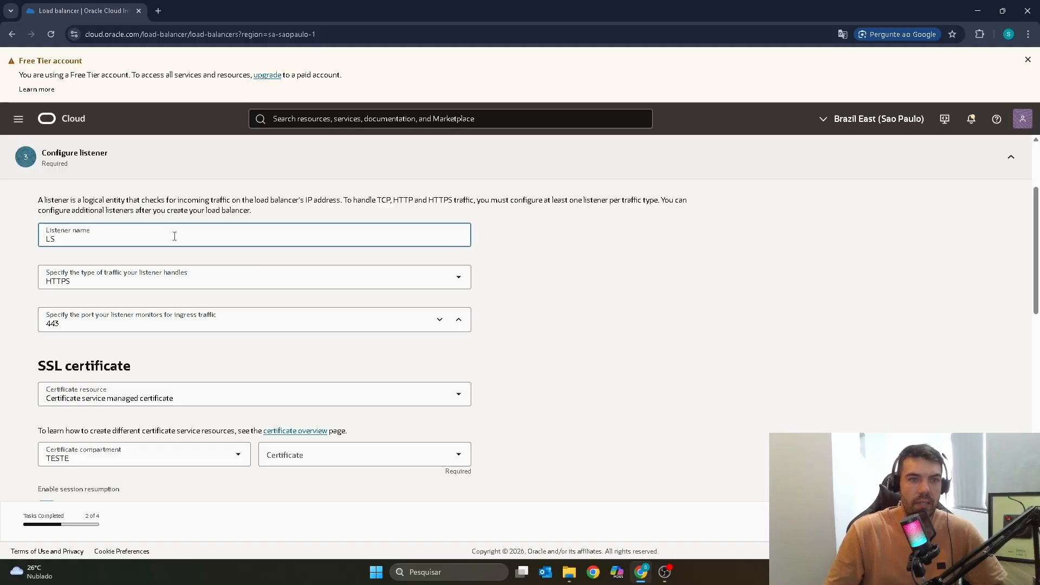
{"action": "type", "text": "-AC"}
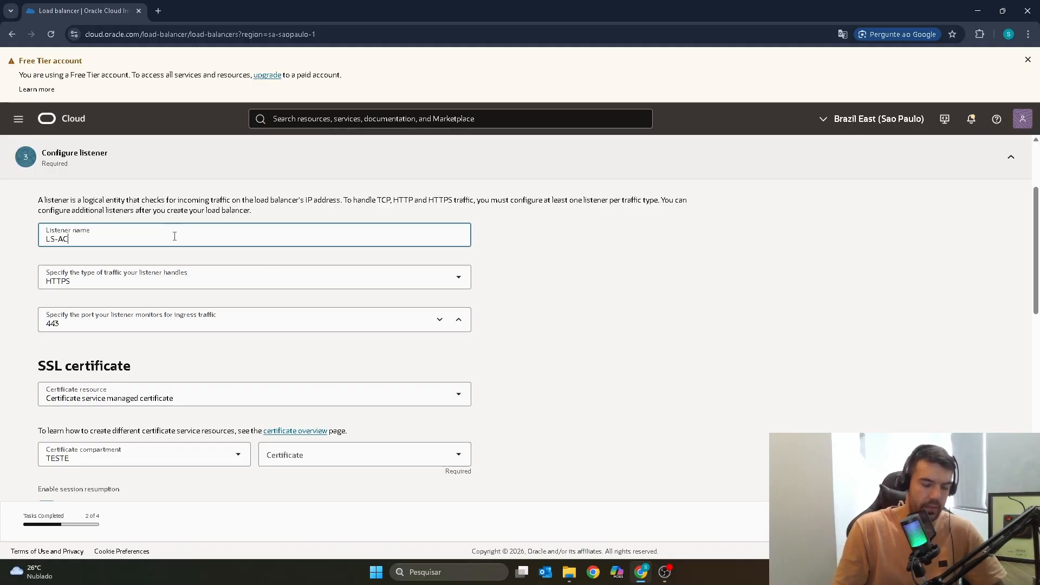
{"action": "type", "text": "ESSOMAQUINA"}
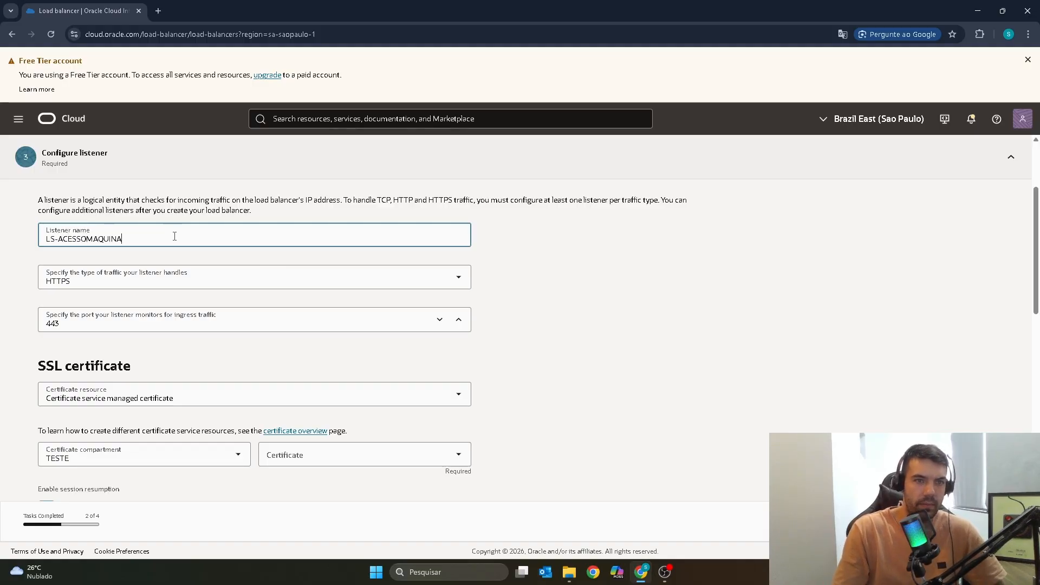
Set the listener's traffic type to TCP and its ingress port to 2222
{"action": "left_click", "coordinate": [113, 277]}
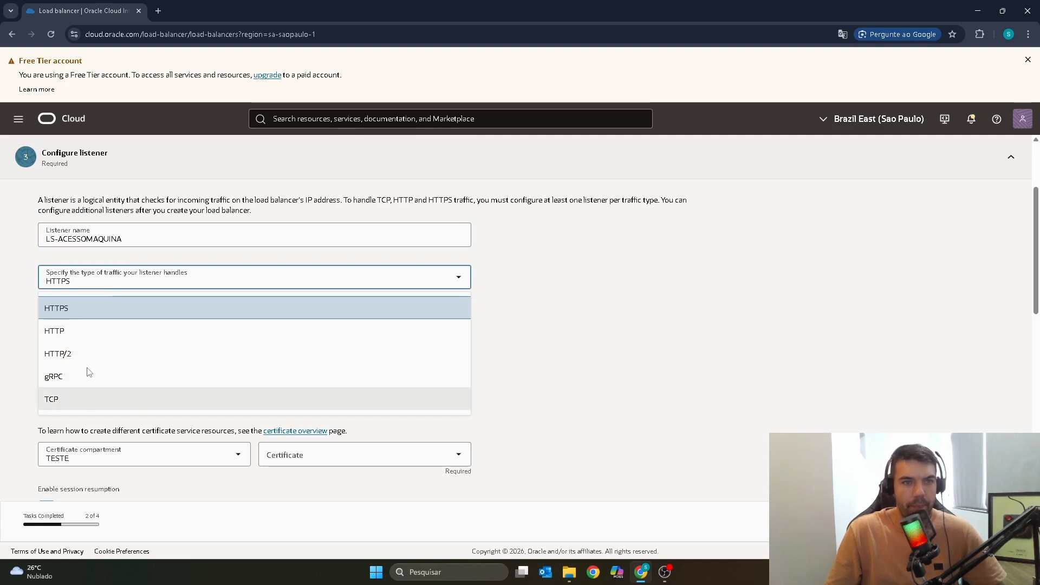
{"action": "left_click", "coordinate": [87, 399]}
{"action": "left_click", "coordinate": [81, 325]}
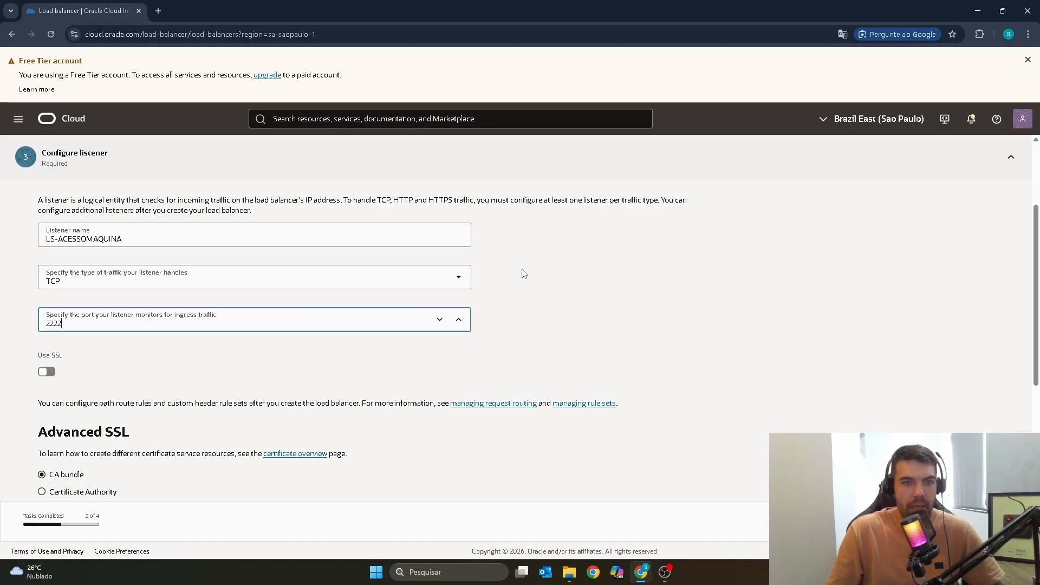
Change the port the listener monitors for ingress traffic to 22
{"action": "double_click", "coordinate": [343, 329]}
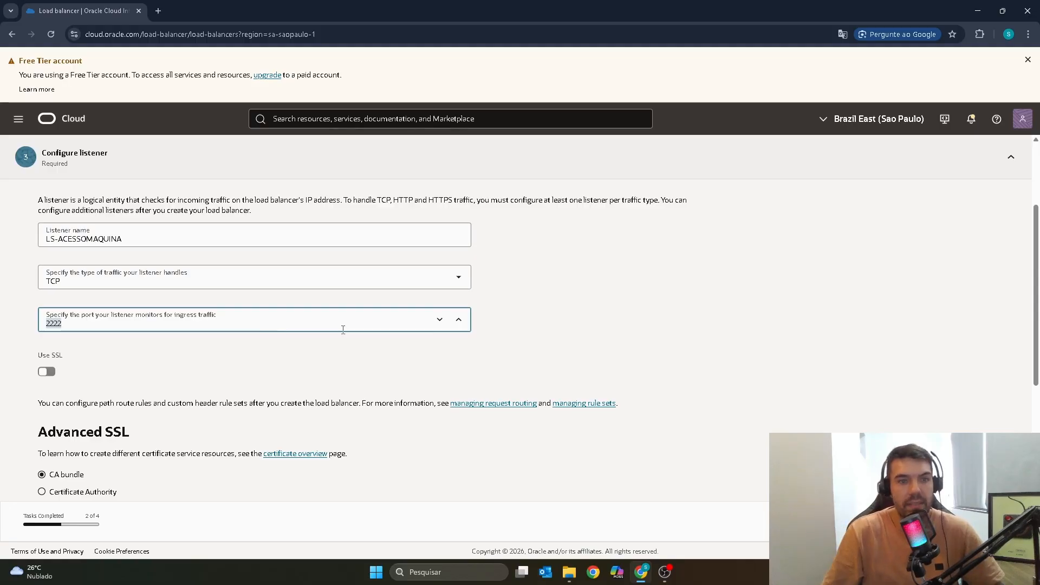
{"action": "left_click", "coordinate": [92, 323]}
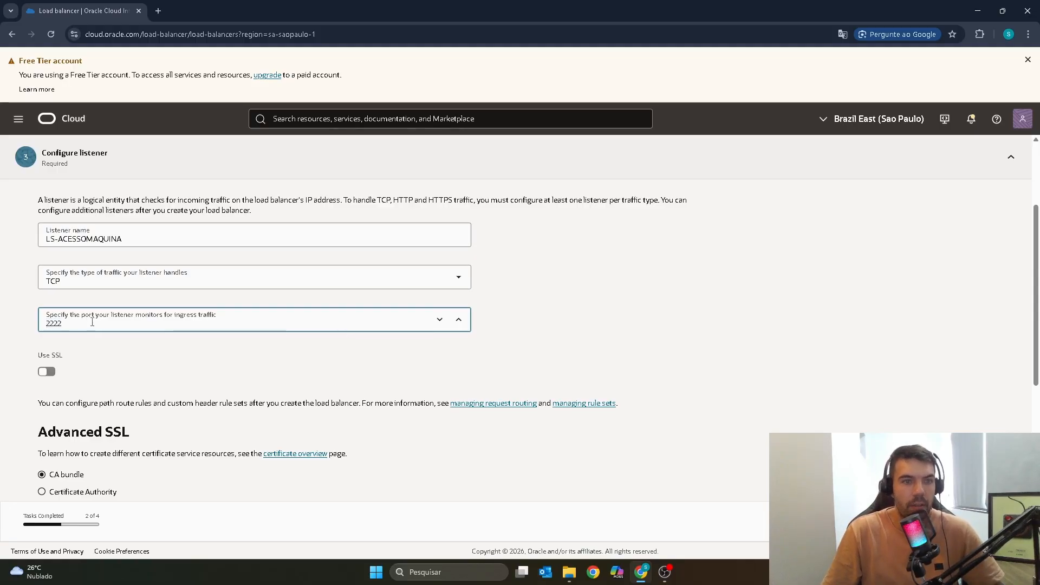
{"action": "double_click", "coordinate": [68, 325]}
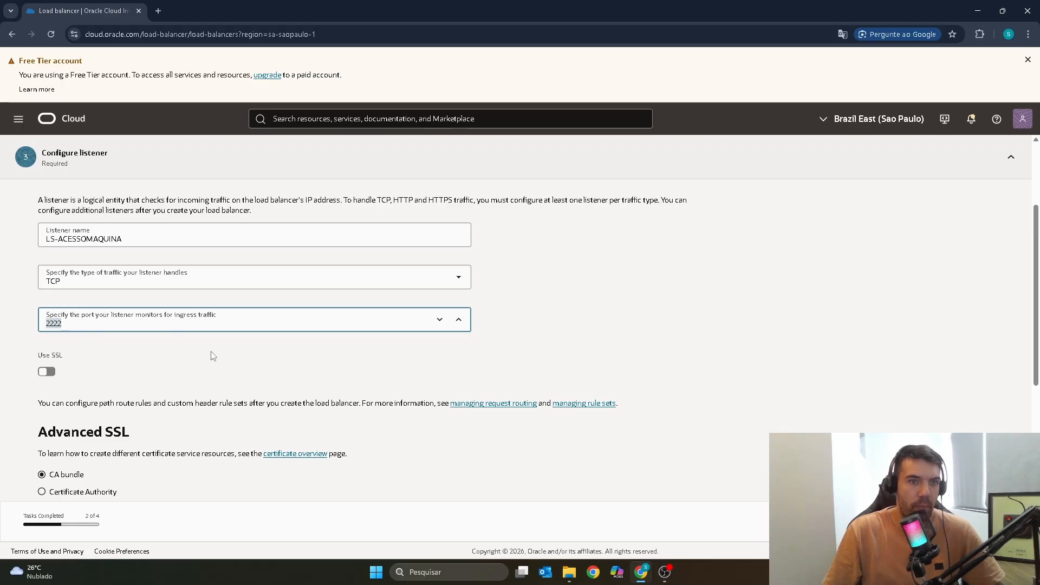
{"action": "type", "text": "22"}
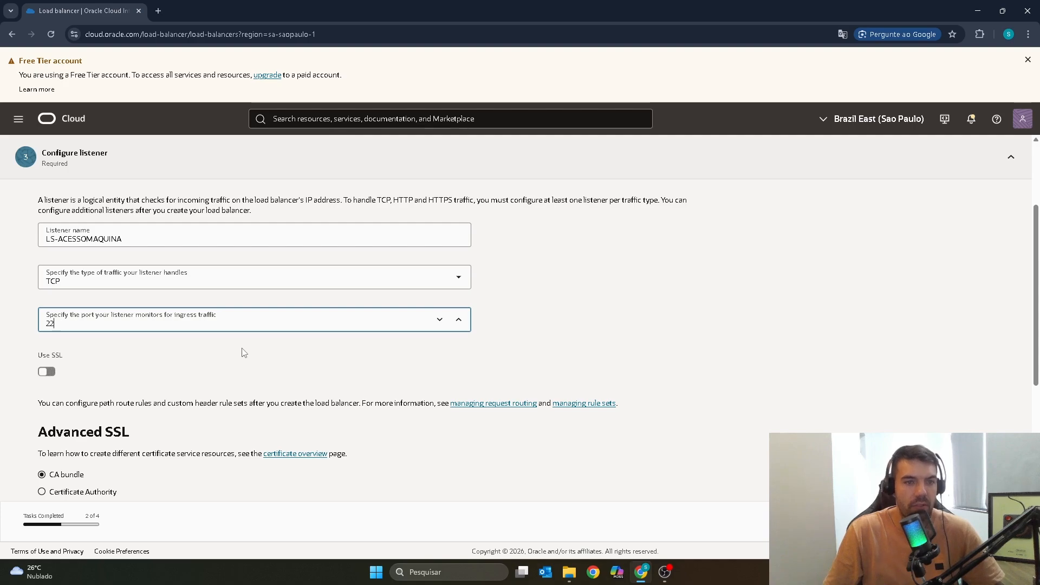
Leave the listener's SSL, timeout and proxy protocol options at their defaults and continue to the logging configuration
{"action": "scroll", "coordinate": [244, 349], "scroll_direction": "down", "scroll_amount": 3}
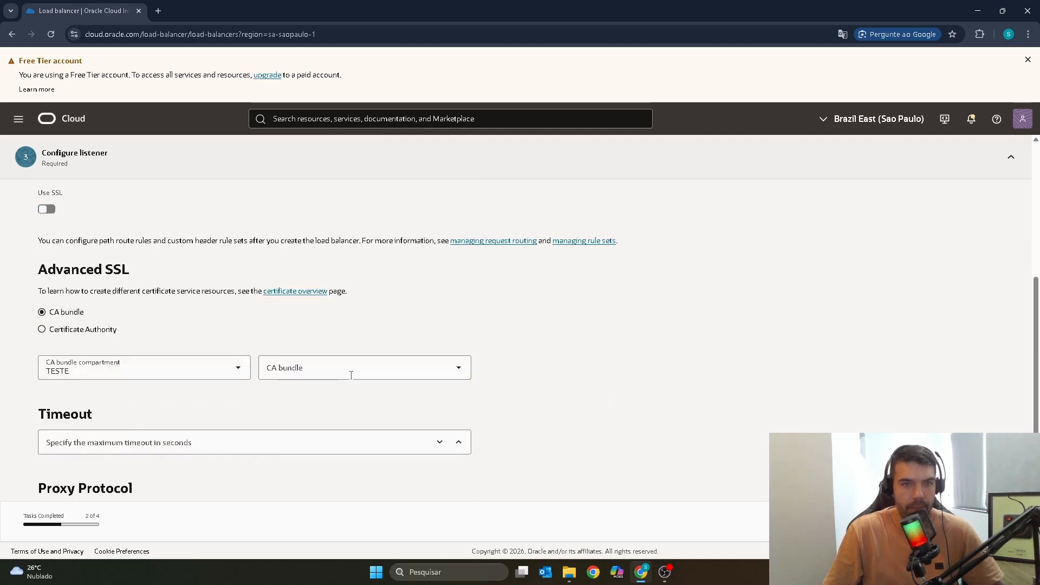
{"action": "scroll", "coordinate": [285, 376], "scroll_direction": "down", "scroll_amount": 2}
{"action": "left_click", "coordinate": [190, 338]}
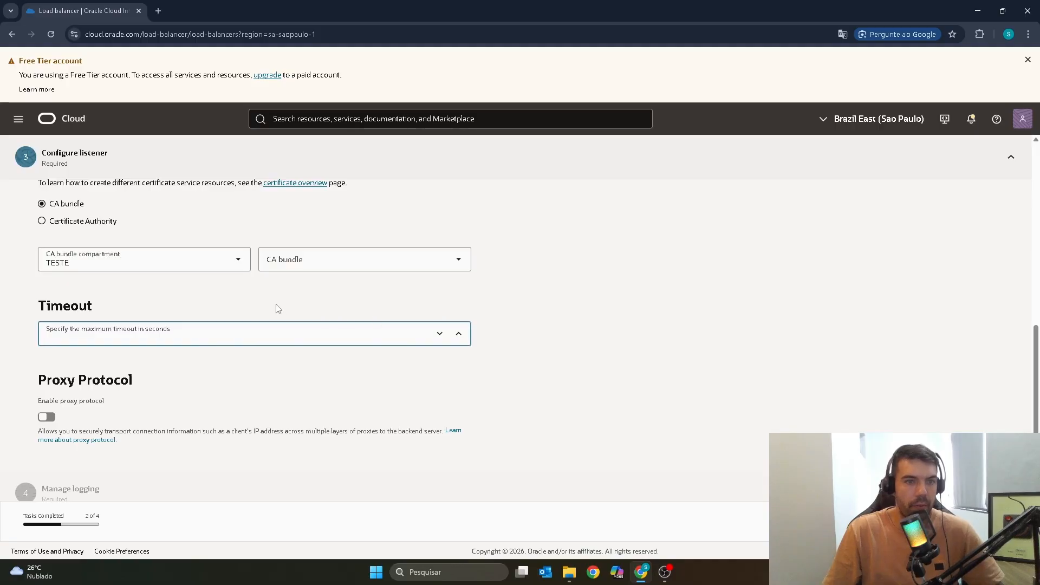
{"action": "left_click", "coordinate": [253, 305]}
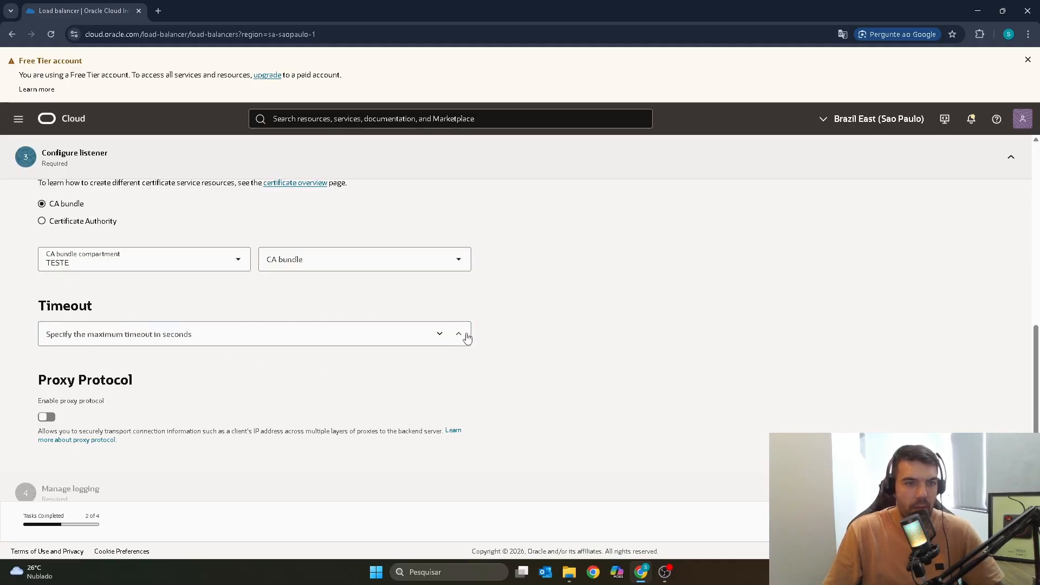
{"action": "scroll", "coordinate": [184, 373], "scroll_direction": "down", "scroll_amount": 1}
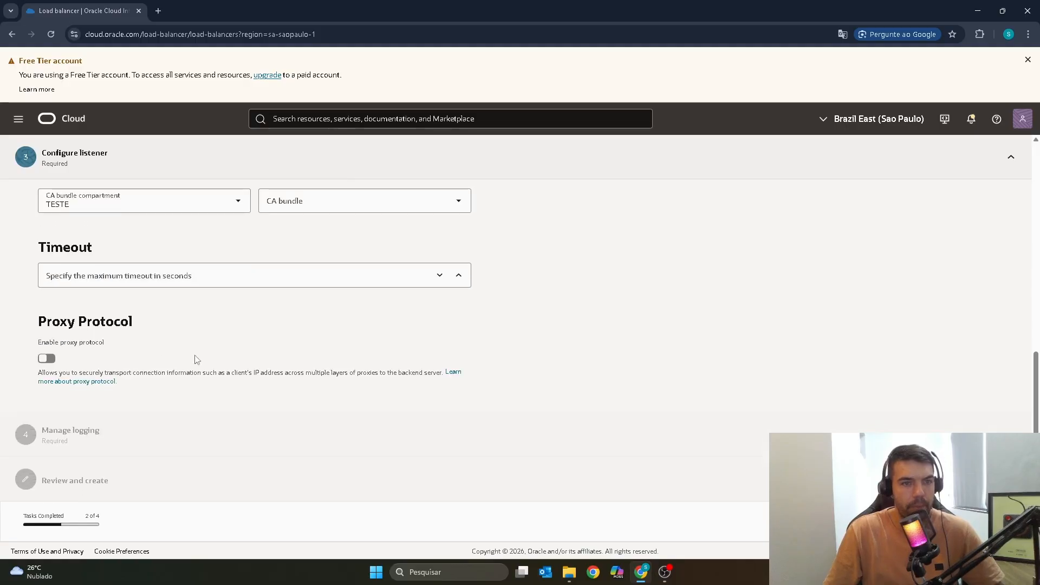
{"action": "scroll", "coordinate": [416, 391], "scroll_direction": "down", "scroll_amount": 10}
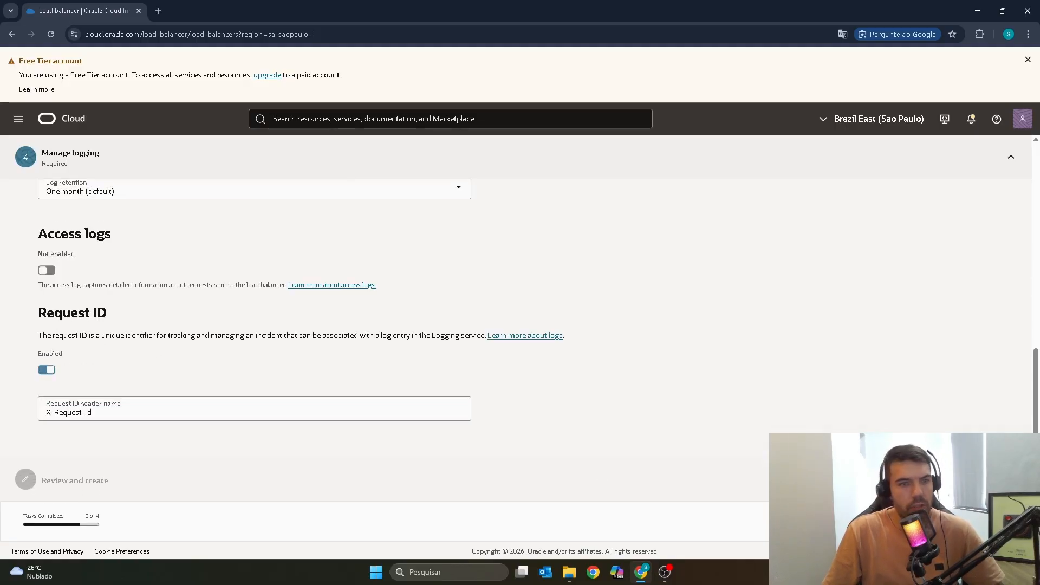
Keep error logs enabled and access logs disabled in the logging configuration, and continue to the review
{"action": "scroll", "coordinate": [260, 363], "scroll_direction": "up", "scroll_amount": 5}
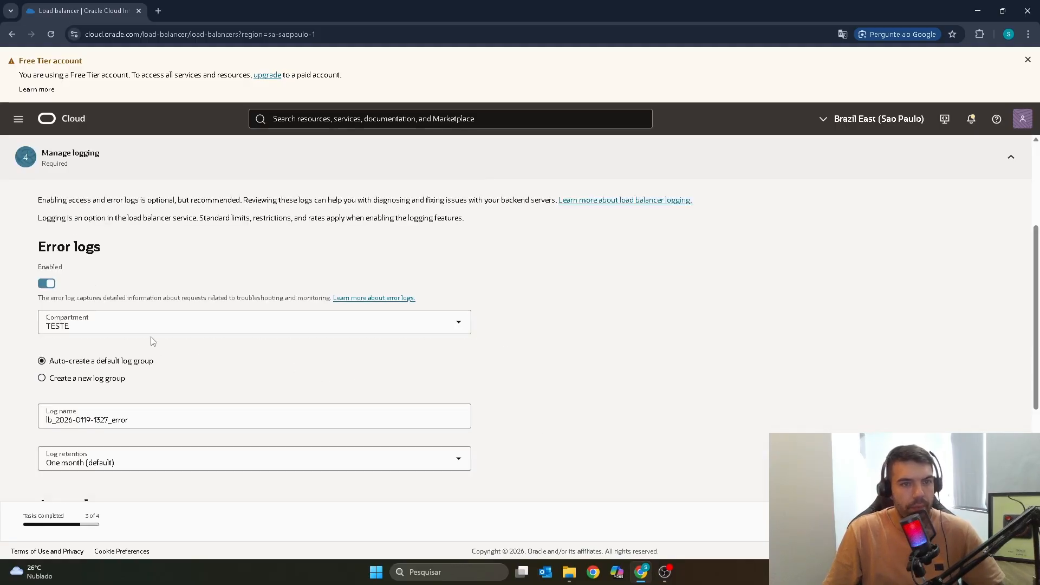
{"action": "scroll", "coordinate": [84, 271], "scroll_direction": "up", "scroll_amount": 2}
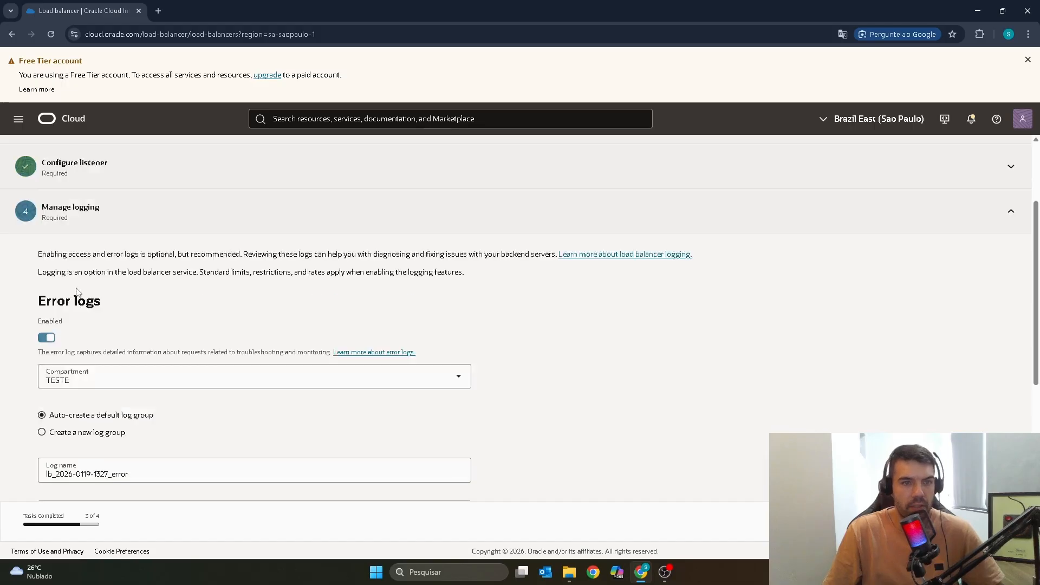
{"action": "scroll", "coordinate": [76, 293], "scroll_direction": "down", "scroll_amount": 2}
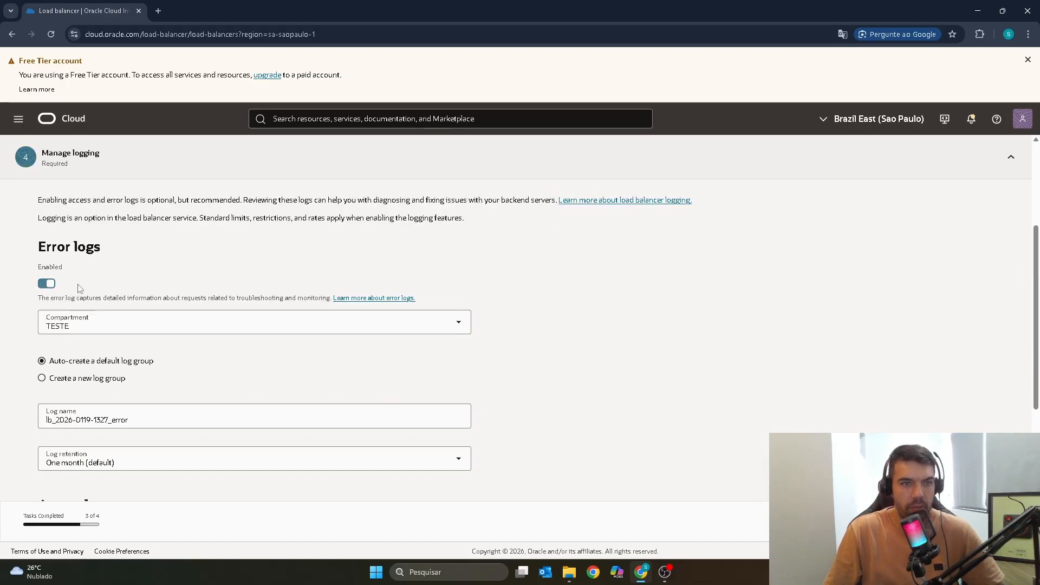
{"action": "left_click", "coordinate": [47, 284]}
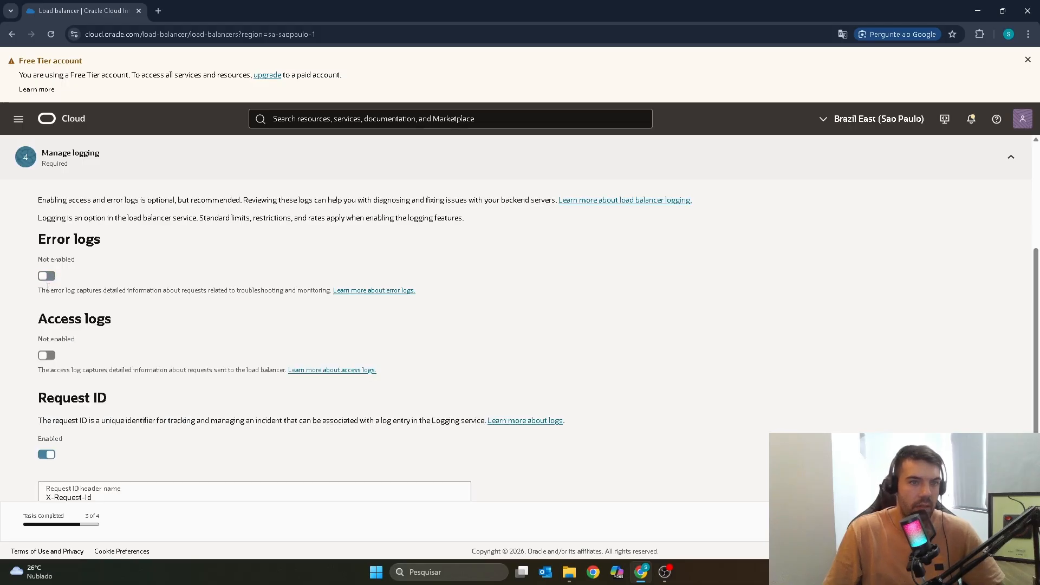
{"action": "left_click", "coordinate": [47, 276]}
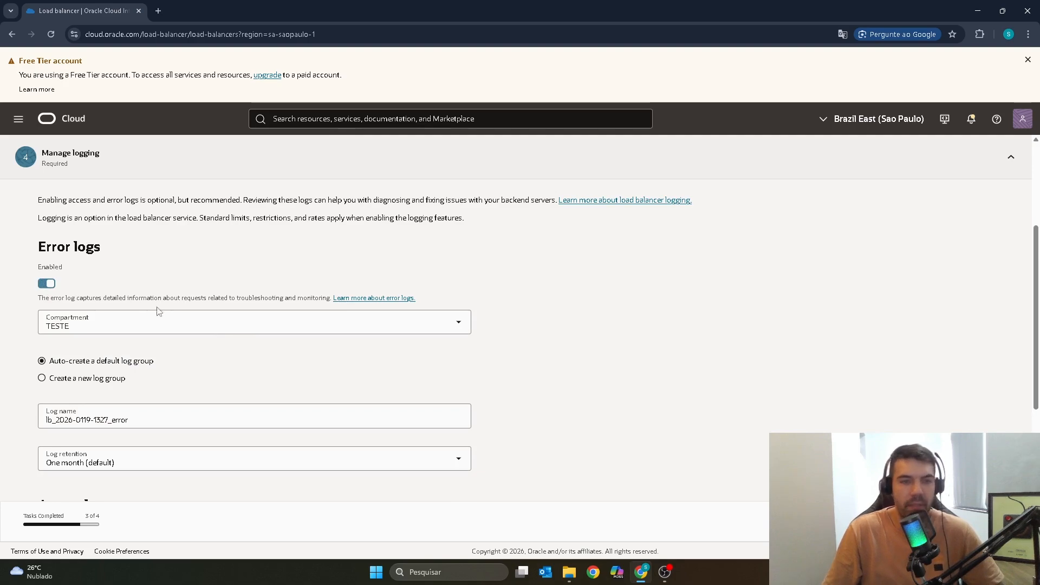
{"action": "scroll", "coordinate": [159, 311], "scroll_direction": "down", "scroll_amount": 5}
{"action": "left_click", "coordinate": [43, 370]}
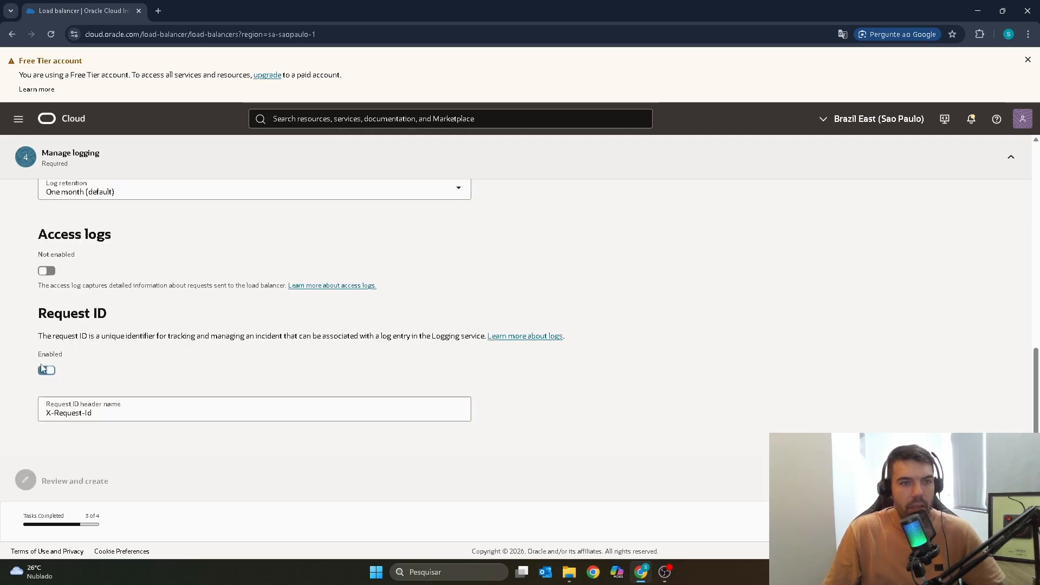
{"action": "left_click", "coordinate": [976, 522]}
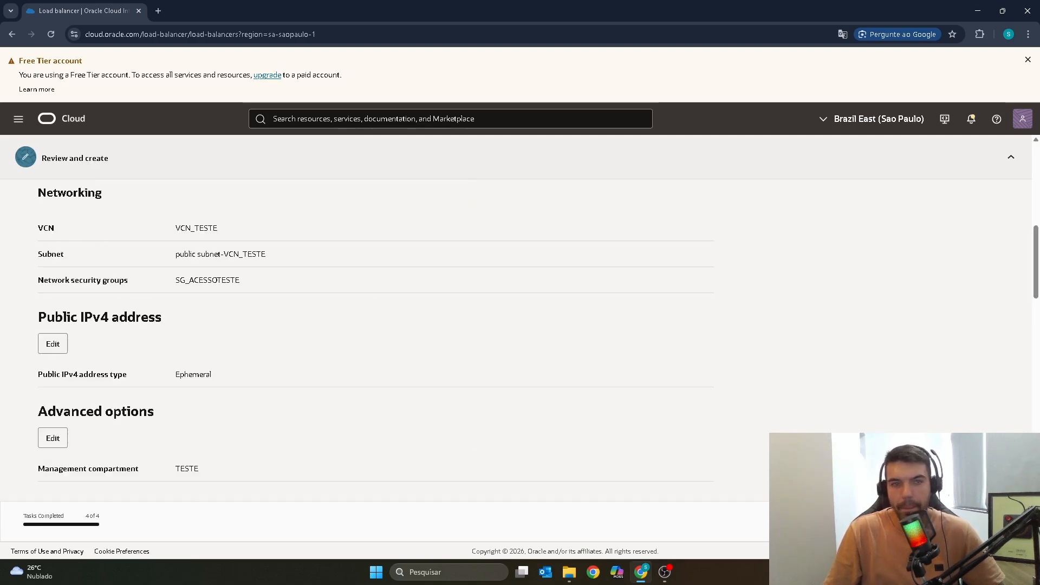
Review the load balancer's configuration summary and create the load balancer
{"action": "scroll", "coordinate": [245, 250], "scroll_direction": "down", "scroll_amount": 15}
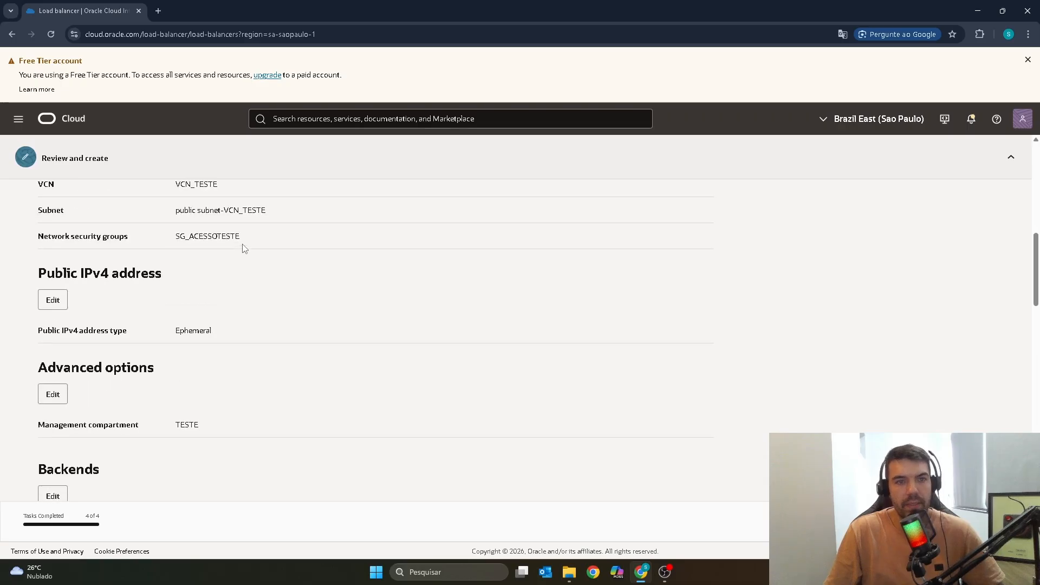
{"action": "scroll", "coordinate": [566, 360], "scroll_direction": "down", "scroll_amount": 5}
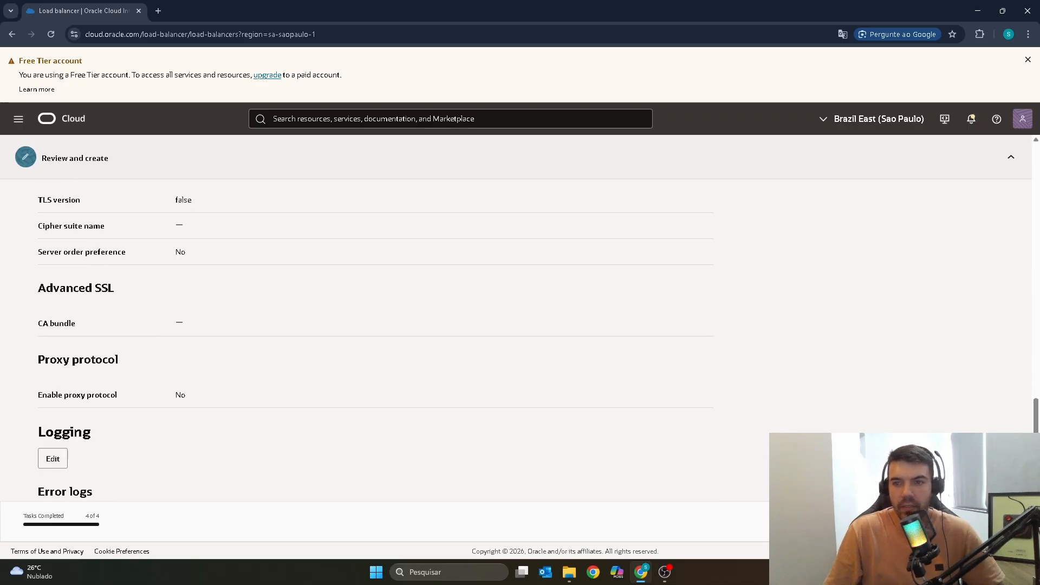
{"action": "left_click", "coordinate": [975, 522]}
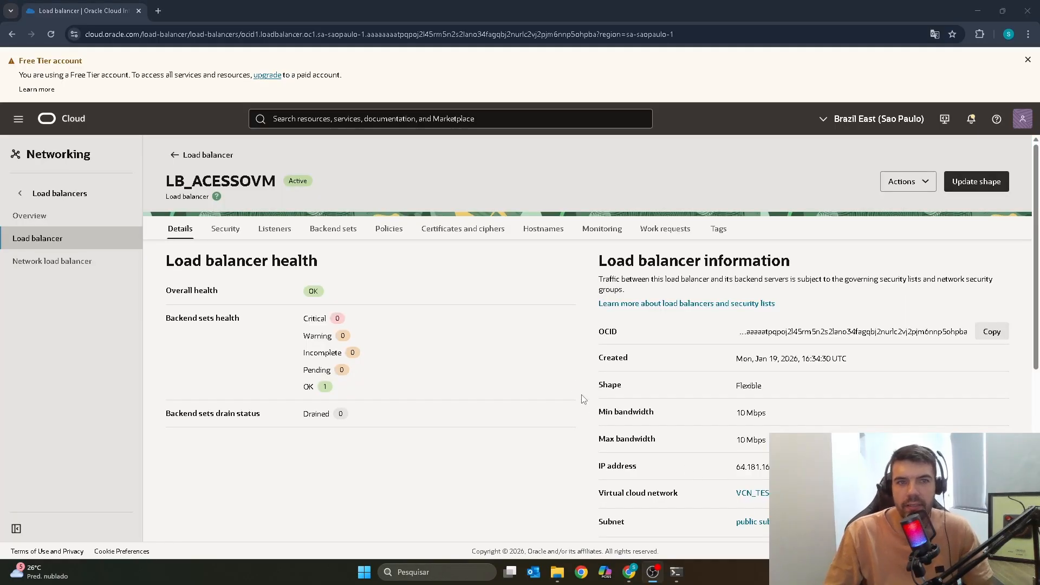
Copy the load balancer's public IP address, test port 22 with "telnet 64.181.169.68 22" in the Command Prompt, and return to the browser
{"action": "double_click", "coordinate": [752, 470]}
{"action": "left_click", "coordinate": [683, 581]}
{"action": "type", "text": "t"}
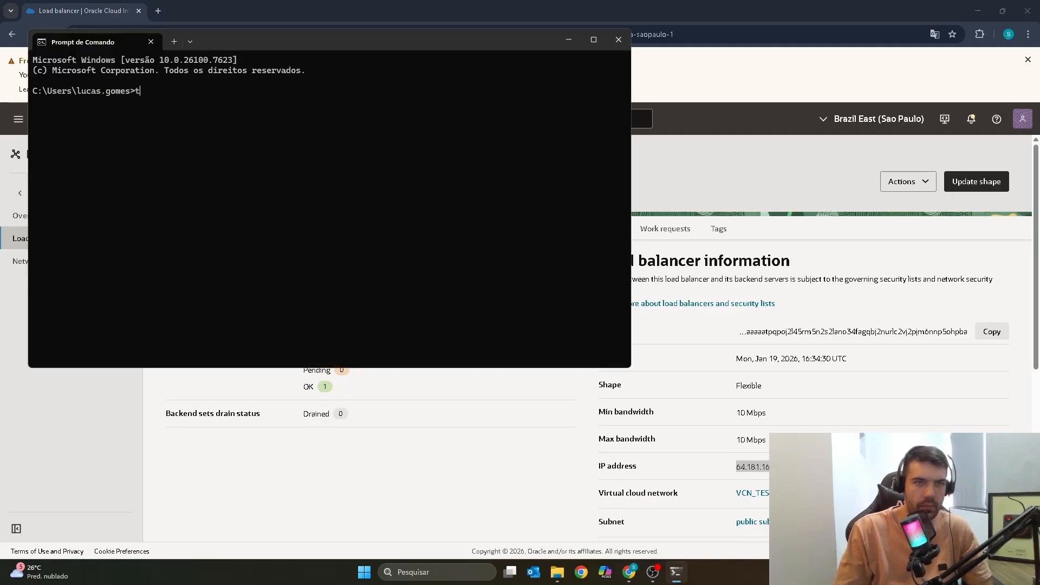
{"action": "type", "text": "elnet"}
{"action": "type", "text": "64.181.169.68"}
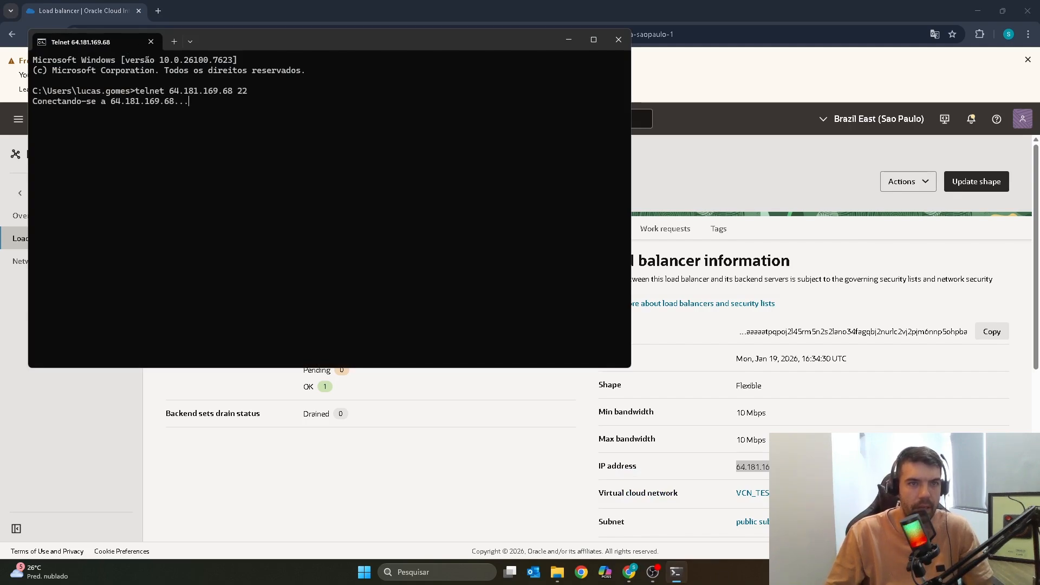
{"action": "left_click", "coordinate": [466, 10]}
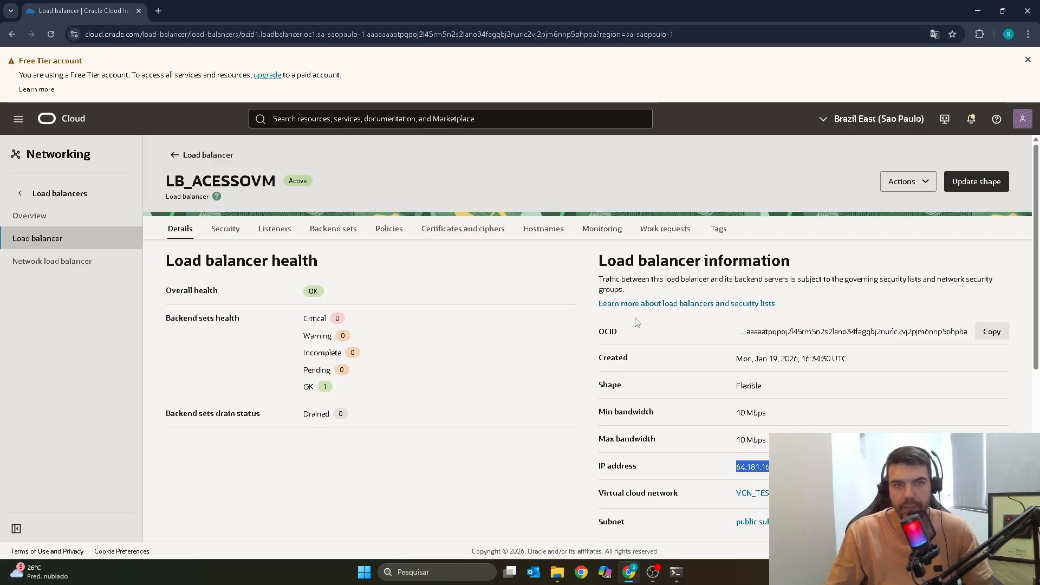
Open the security rules of the load balancer's network security group SG_ACESSOTESTE
{"action": "scroll", "coordinate": [637, 323], "scroll_direction": "down", "scroll_amount": 2}
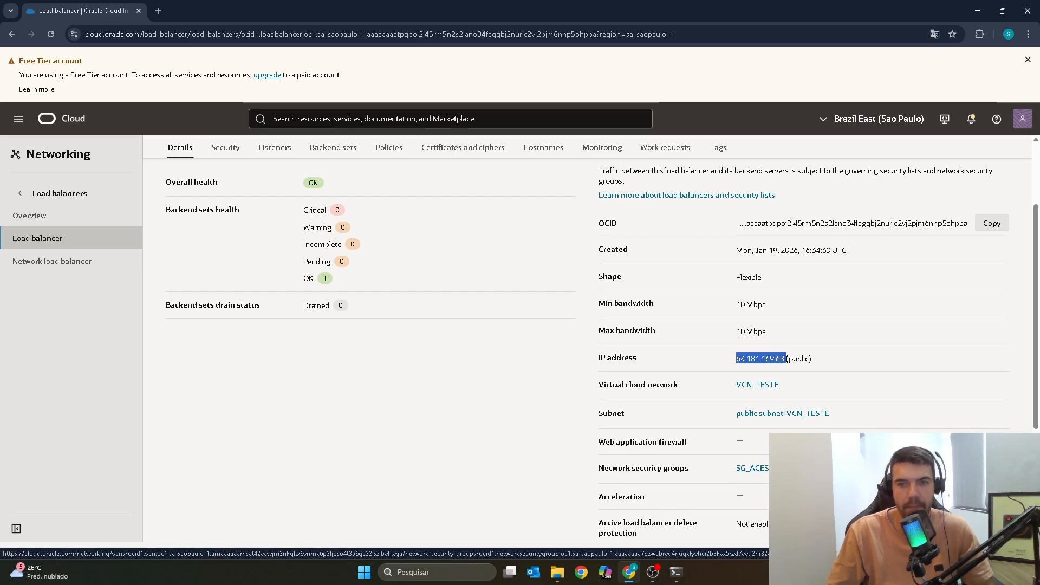
{"action": "left_click", "coordinate": [753, 468]}
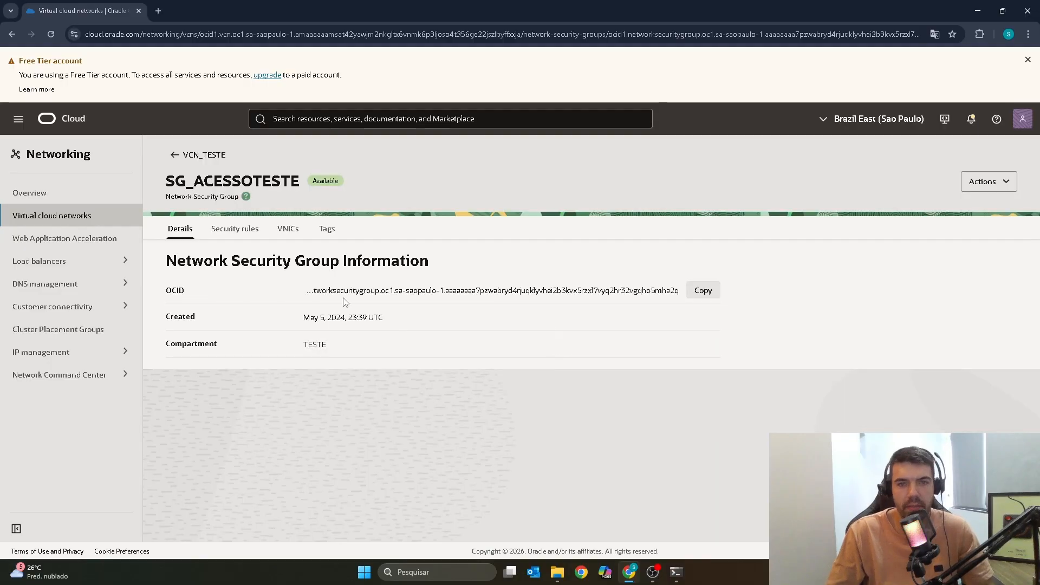
{"action": "left_click", "coordinate": [245, 232]}
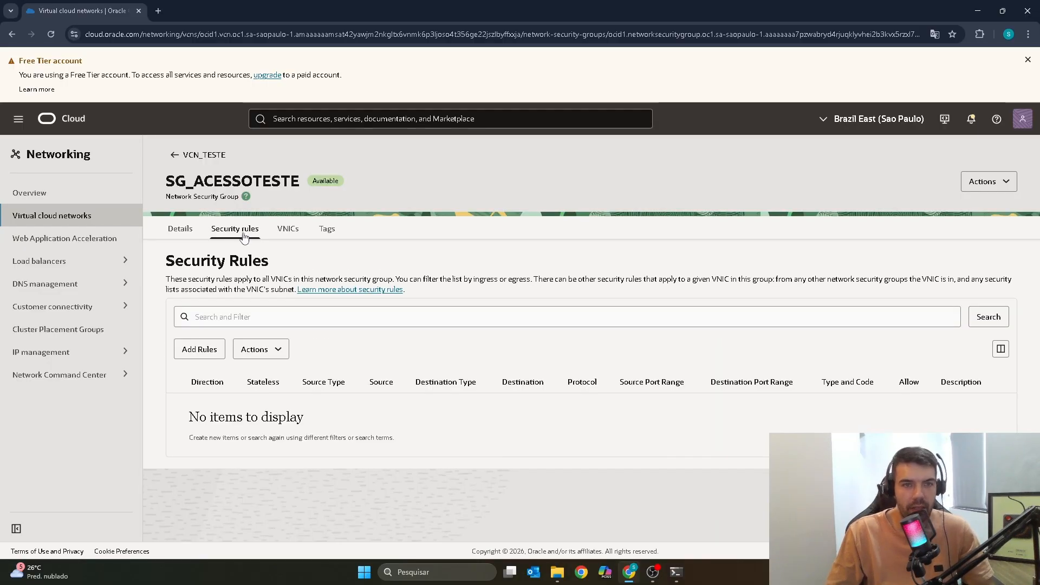
Start a new ingress security rule with source type CIDR and source 201.49.244.234/32
{"action": "left_click", "coordinate": [198, 349]}
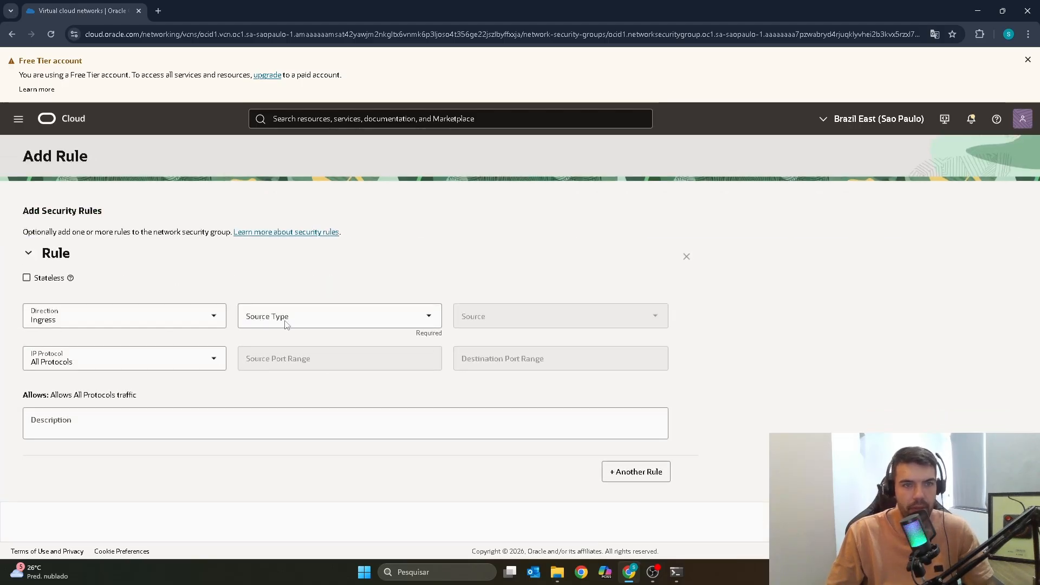
{"action": "left_click", "coordinate": [287, 322]}
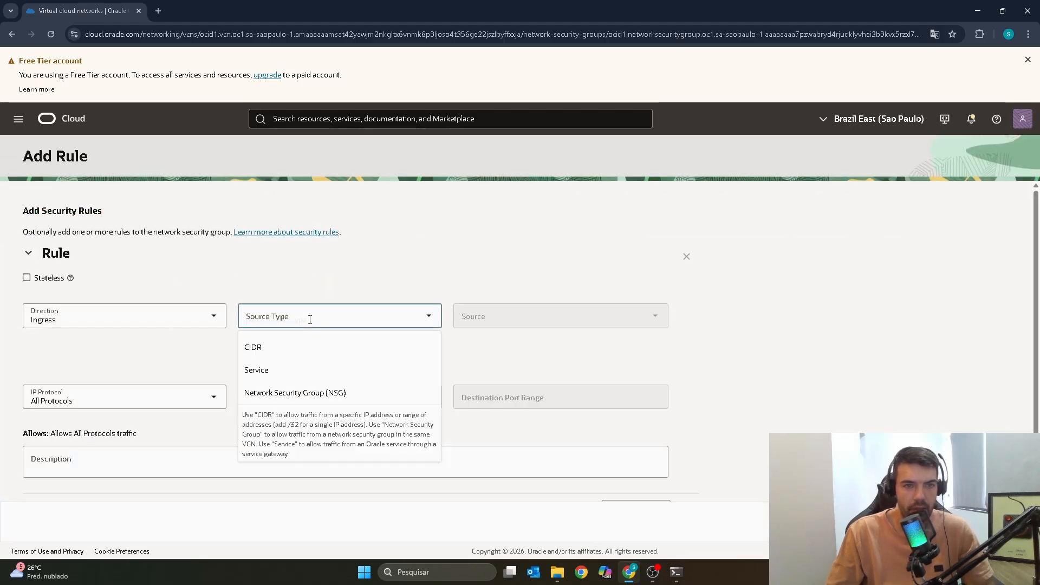
{"action": "left_click", "coordinate": [289, 348]}
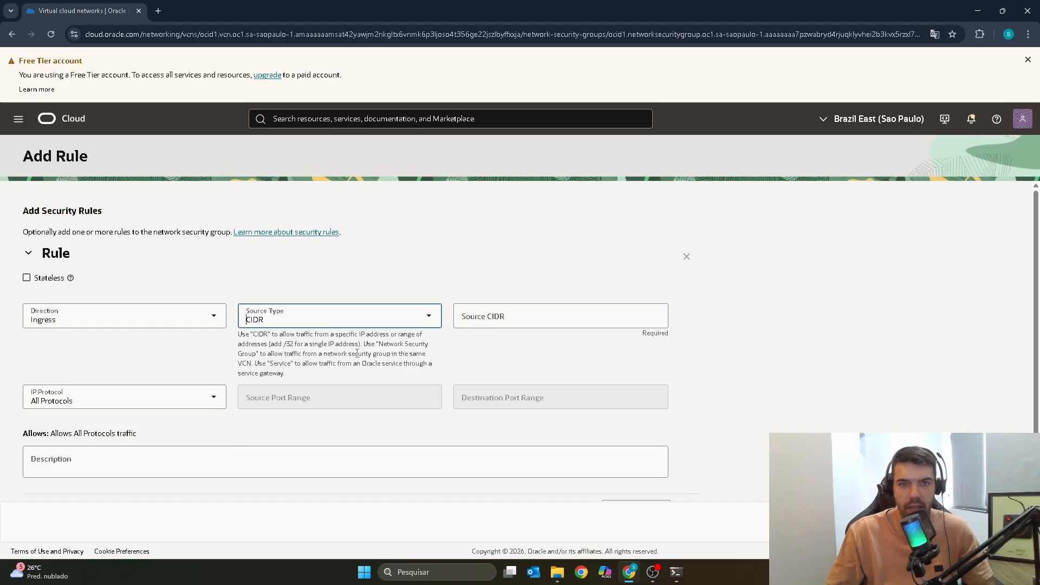
{"action": "left_click", "coordinate": [498, 322]}
{"action": "key", "text": "super+v"}
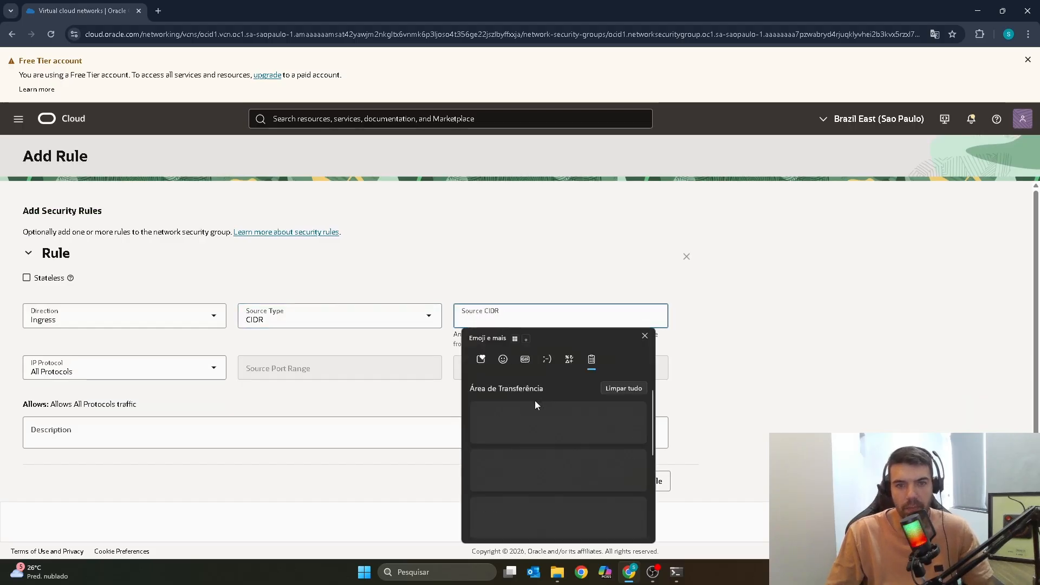
{"action": "left_click", "coordinate": [532, 464]}
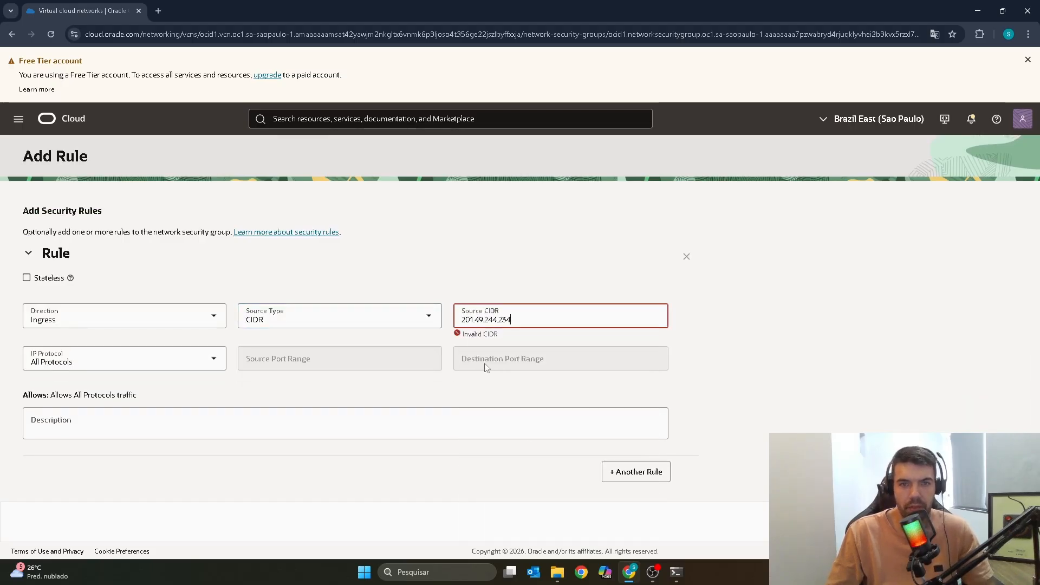
{"action": "type", "text": "/32"}
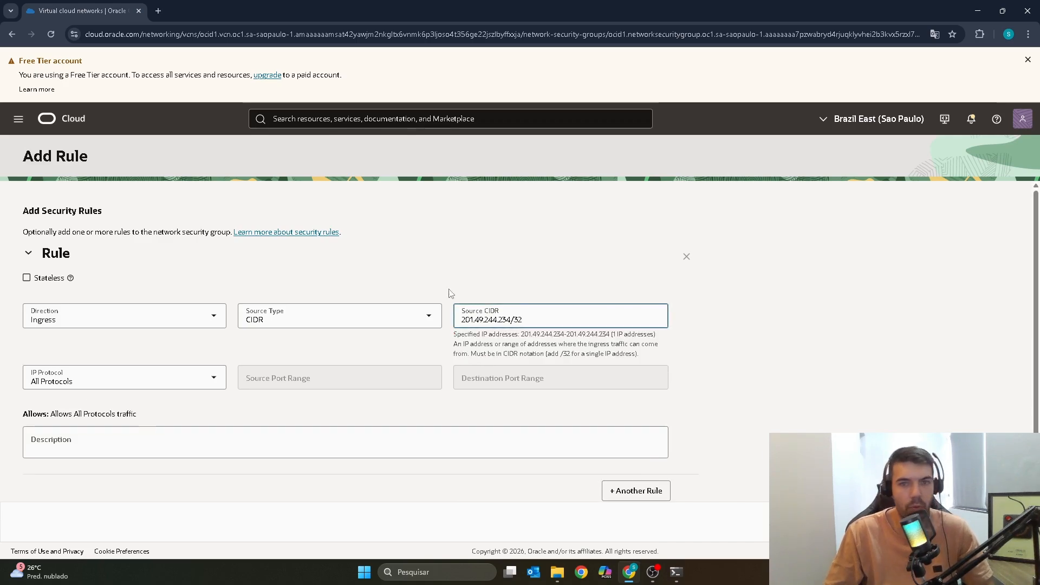
{"action": "left_click", "coordinate": [396, 275]}
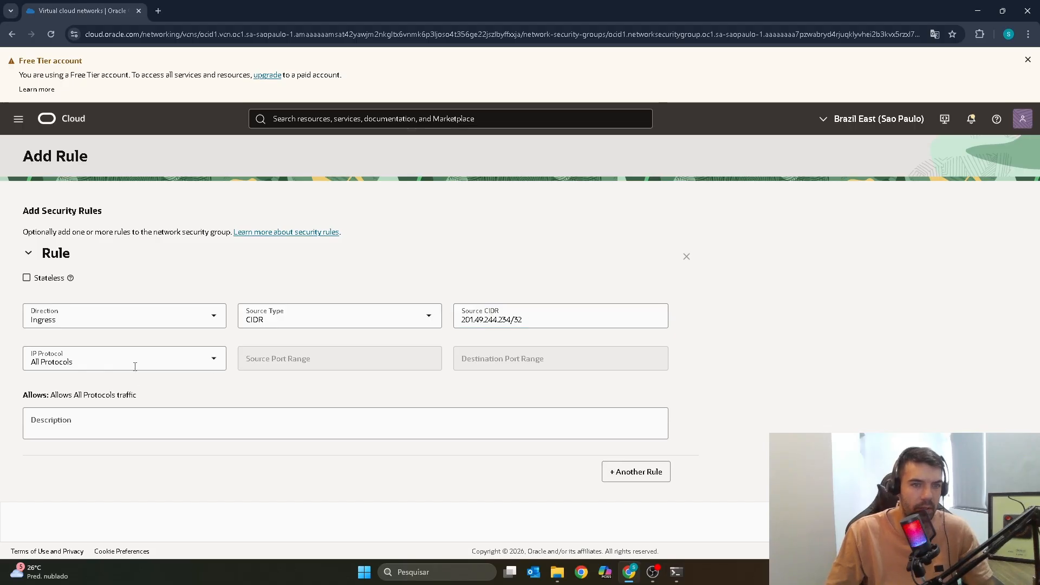
Set the rule's IP protocol to SSH (TCP/22), describe it as "Acesso casa" and add it to the group
{"action": "left_click", "coordinate": [214, 360]}
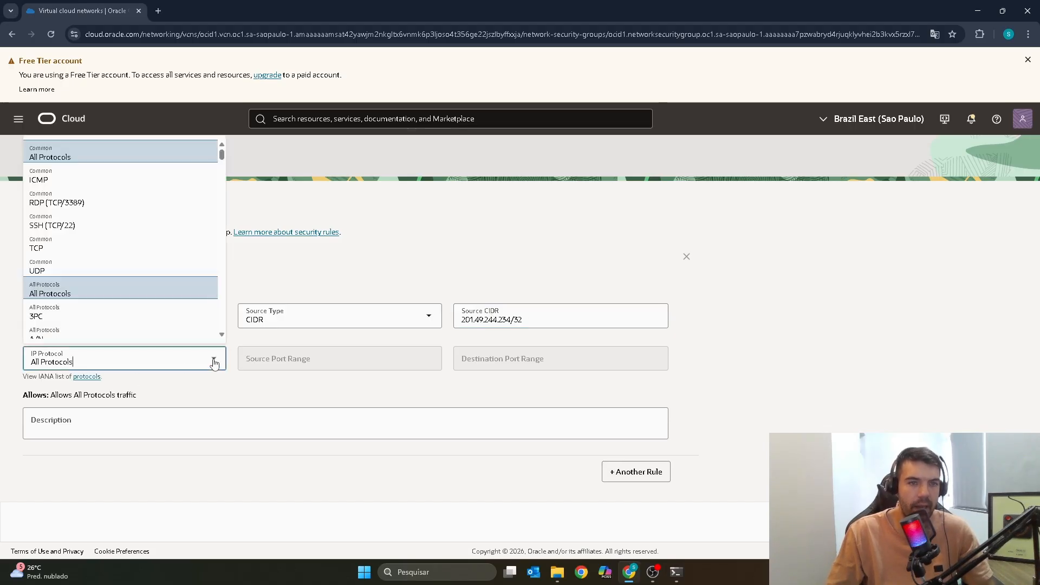
{"action": "left_click", "coordinate": [80, 226]}
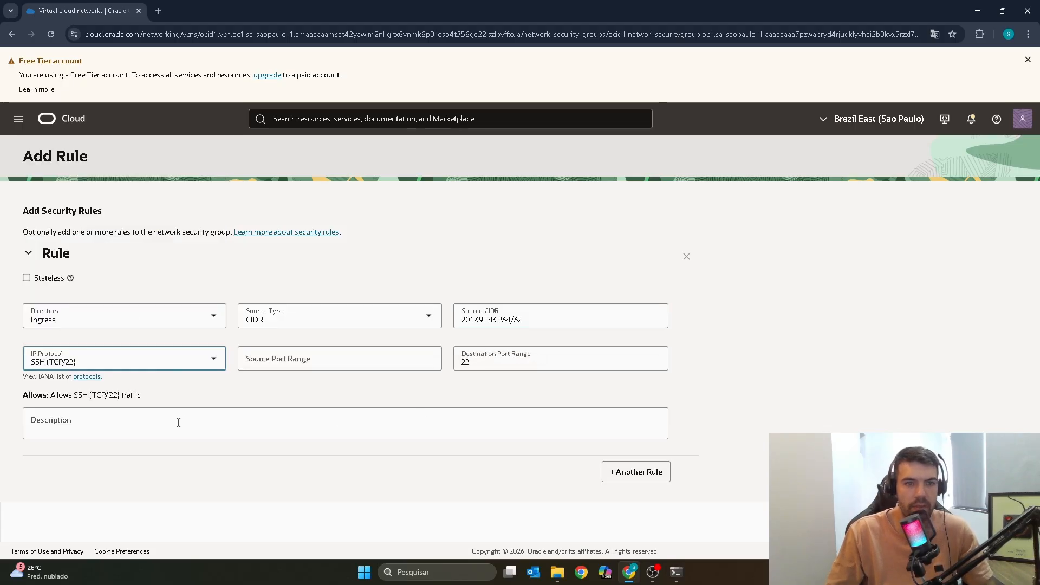
{"action": "left_click", "coordinate": [159, 430]}
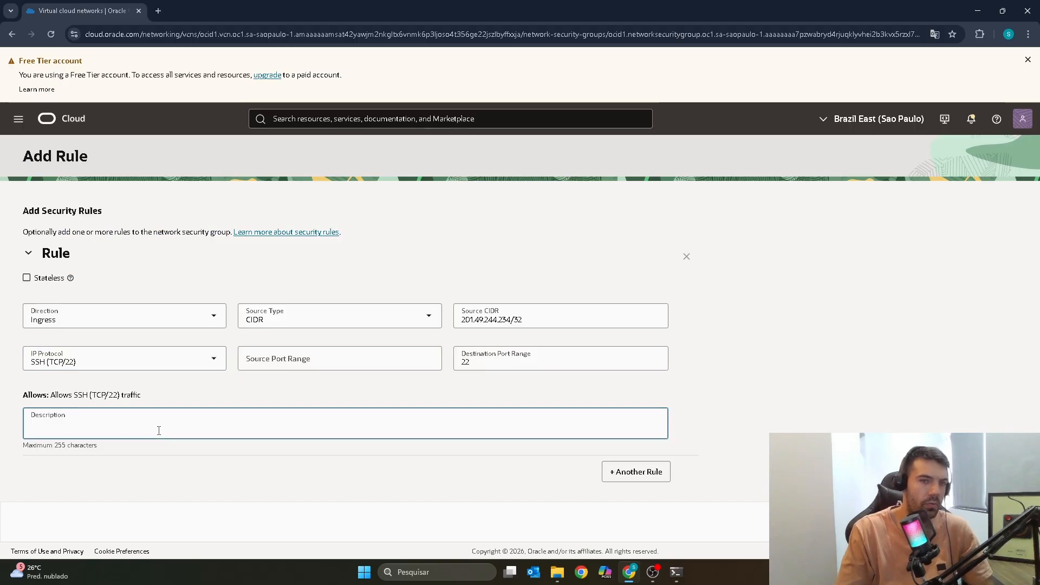
{"action": "type", "text": "Ace"}
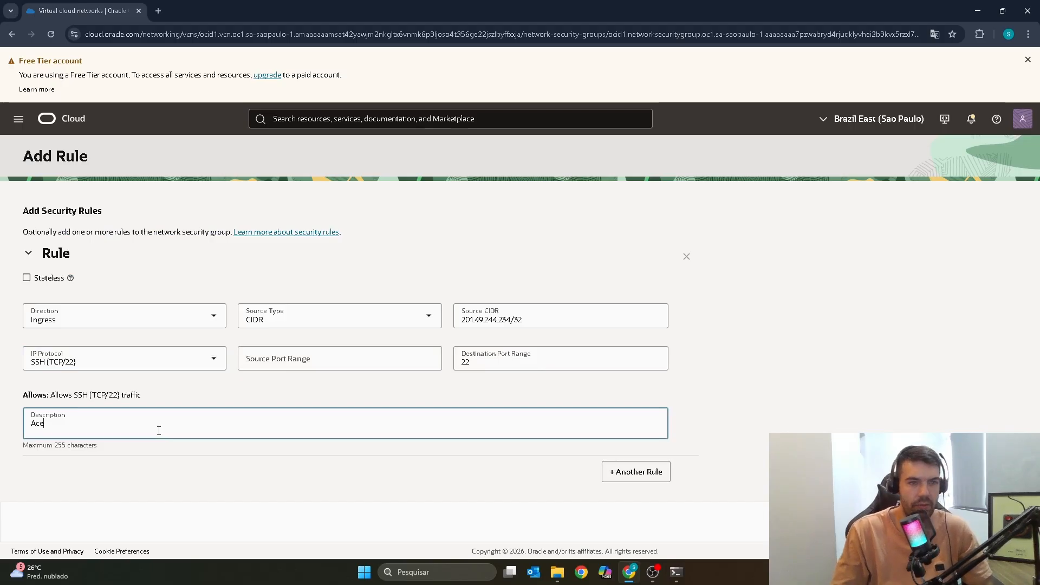
{"action": "type", "text": "sso casa"}
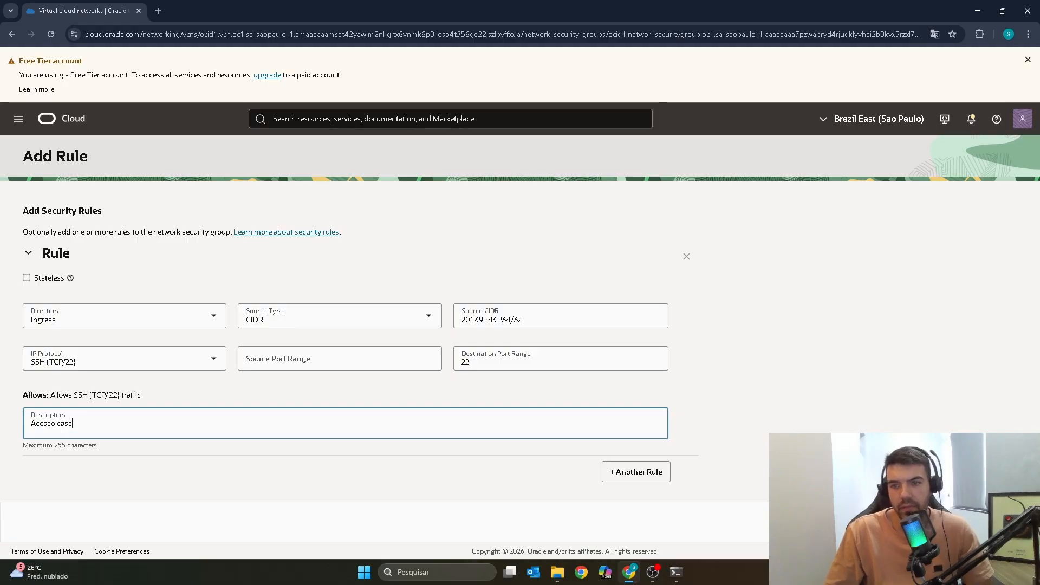
{"action": "left_click", "coordinate": [1012, 522]}
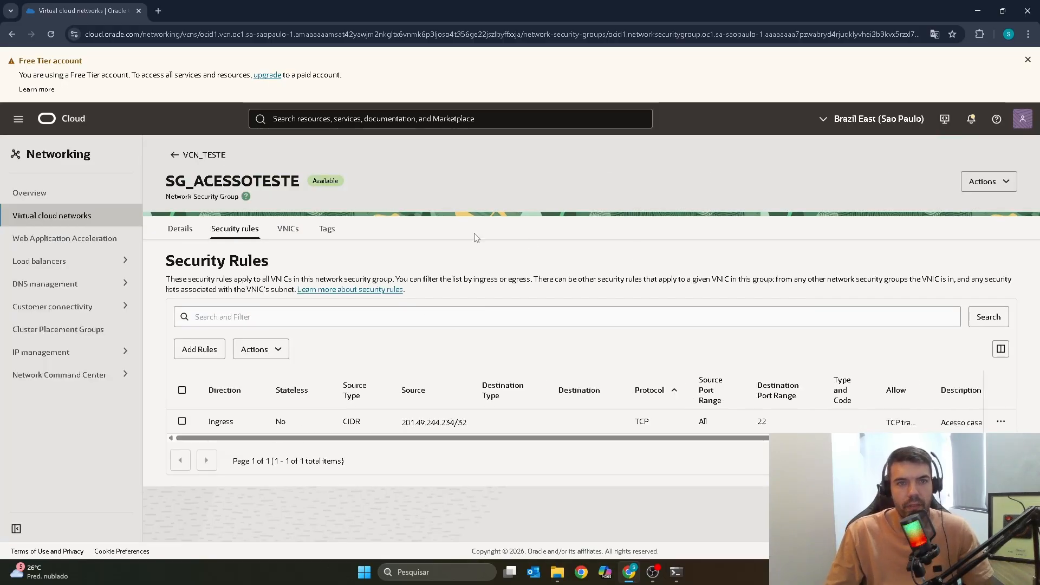
Search the console for "load", open the Load balancer service and select the public IP address of LB_ACESSOVM
{"action": "left_click", "coordinate": [338, 124]}
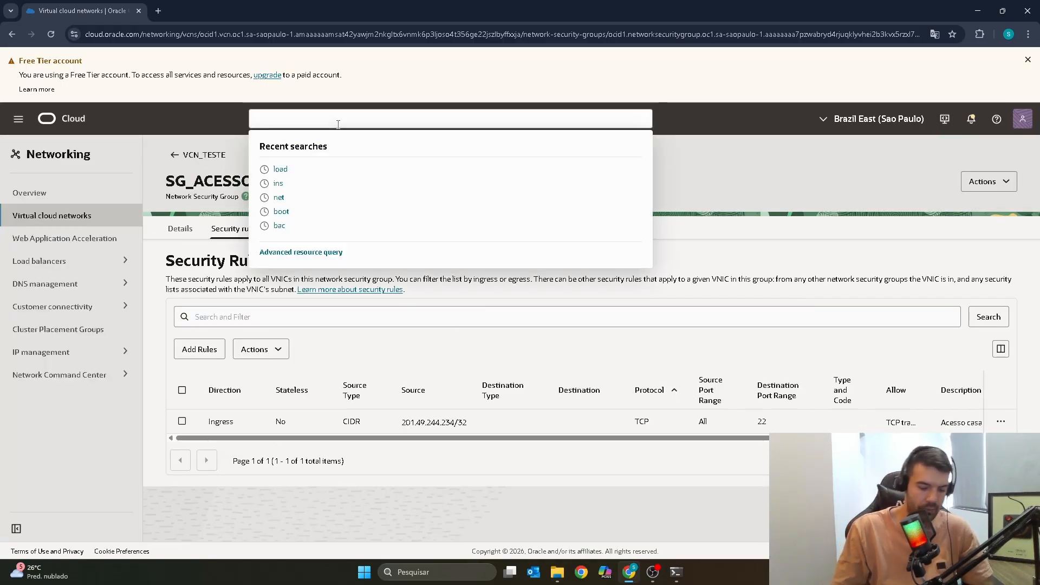
{"action": "type", "text": "load"}
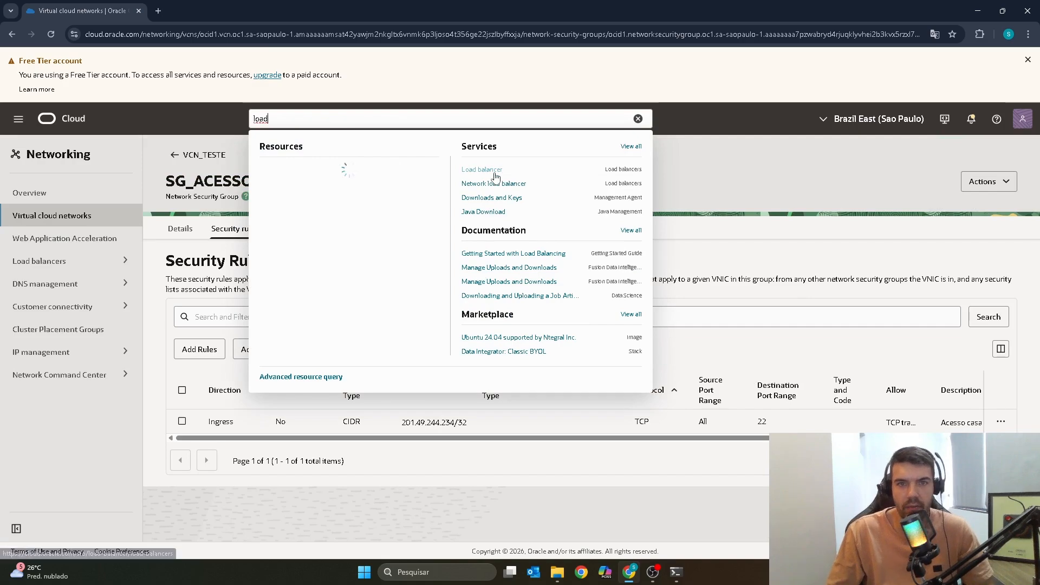
{"action": "left_click", "coordinate": [495, 172]}
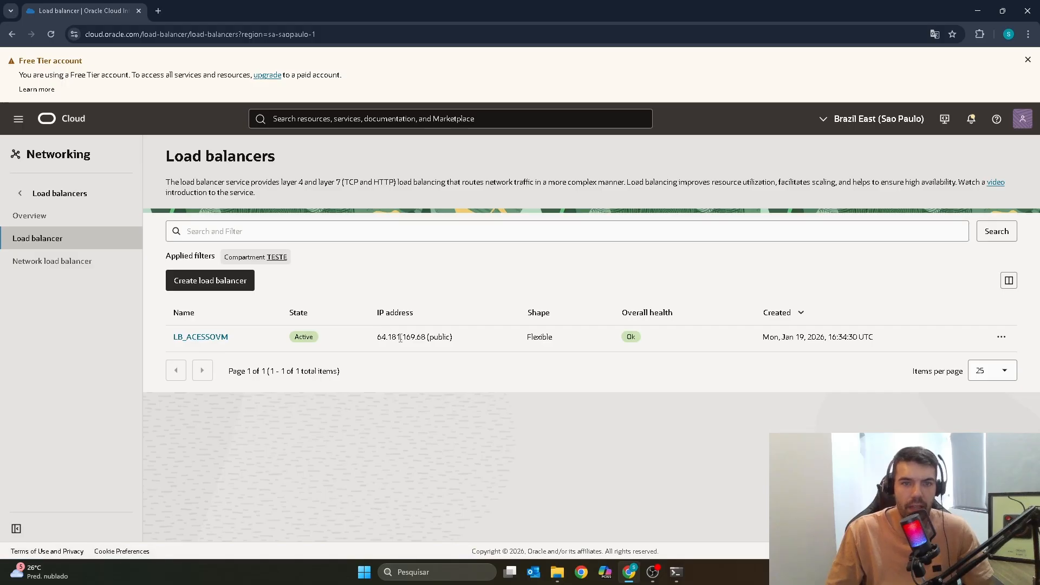
{"action": "double_click", "coordinate": [380, 336]}
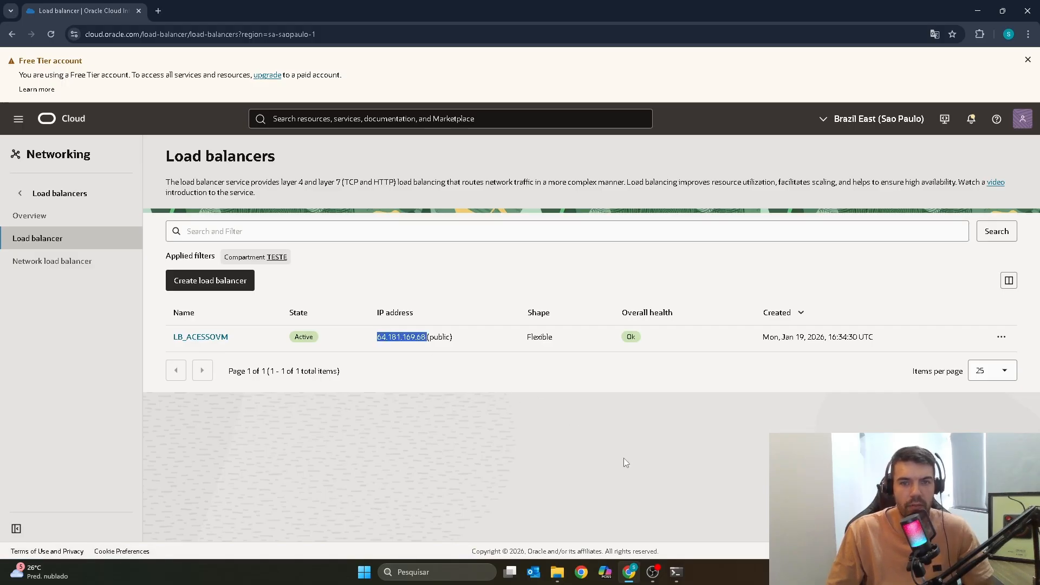
Switch to the Command Prompt and rerun "telnet 64.181.169.68 22" to test port 22 on the load balancer
{"action": "left_click", "coordinate": [674, 573]}
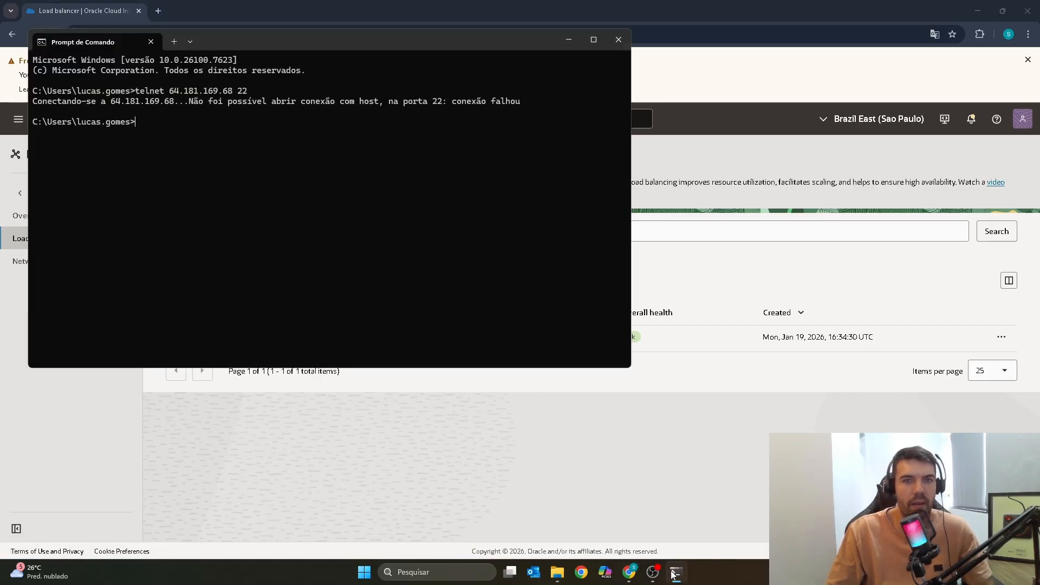
{"action": "key", "text": "Up"}
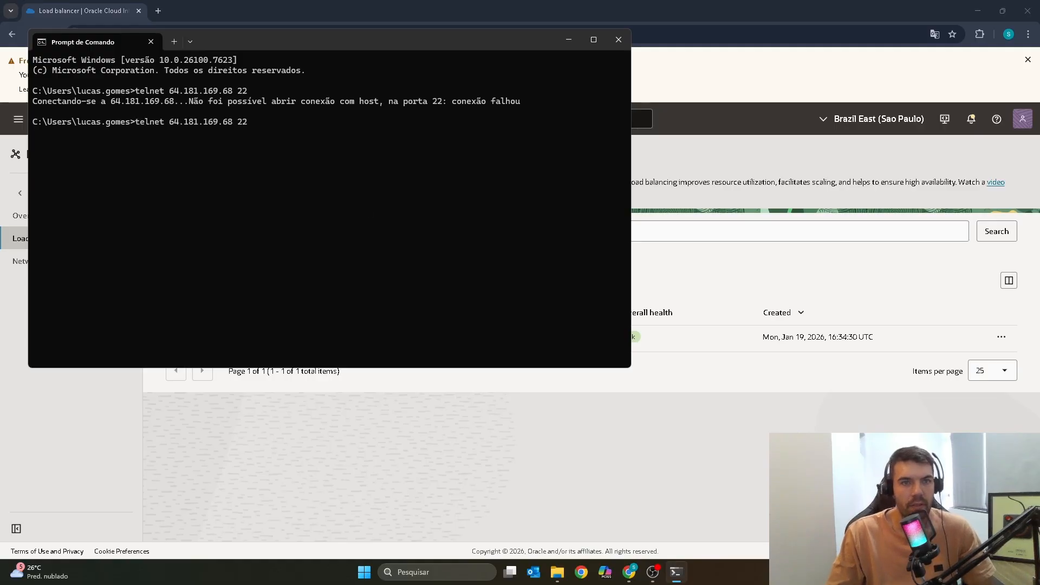
{"action": "key", "text": "Return"}
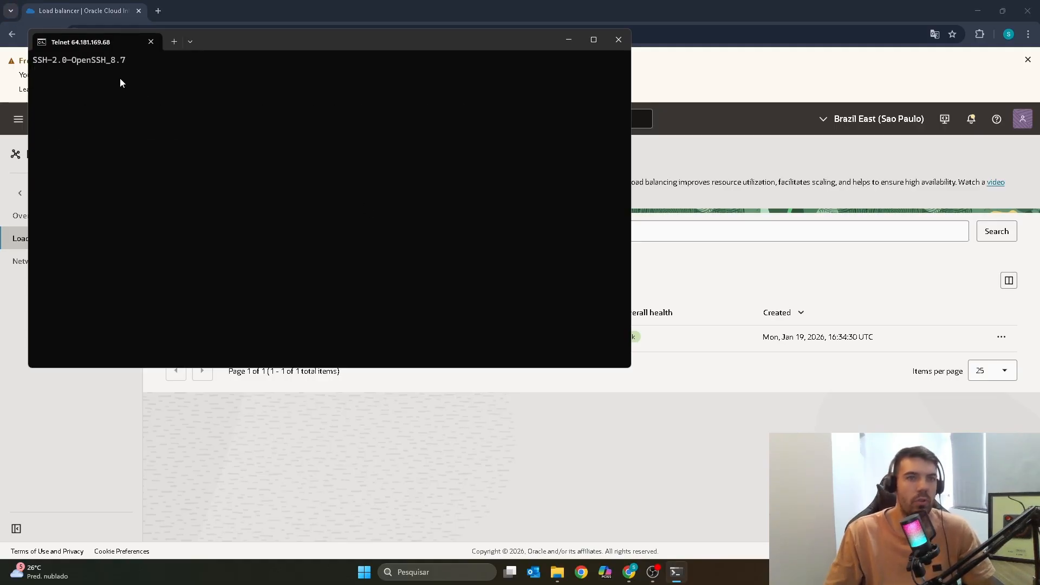